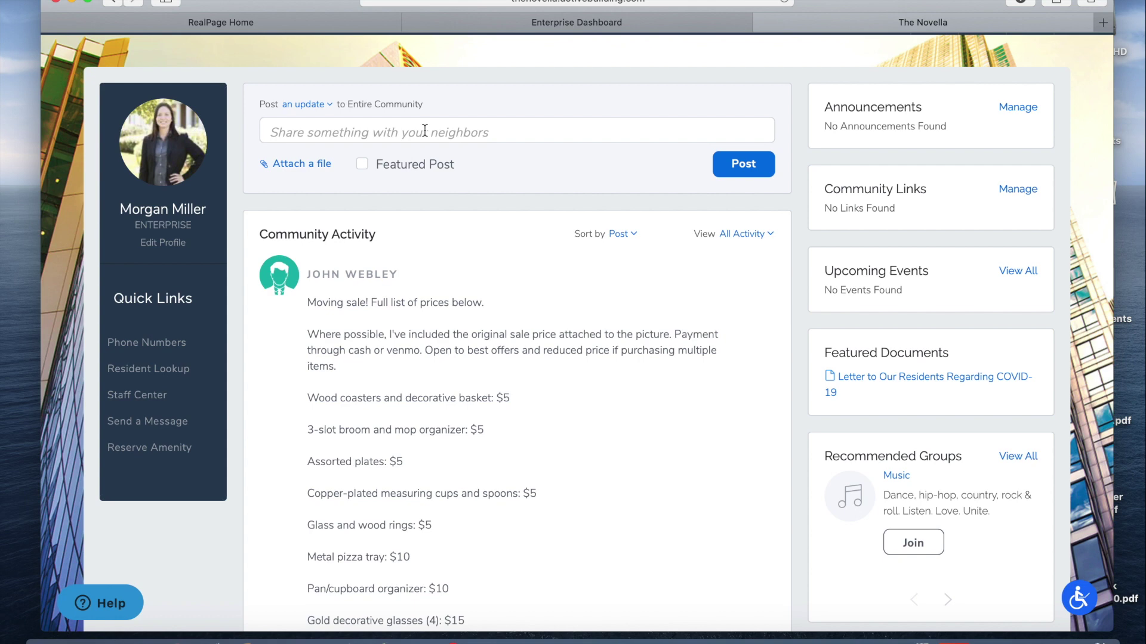
# Scroll the community wall to the top navigation and expand the browser to full screen
pyautogui.scroll(2, 425, 130)
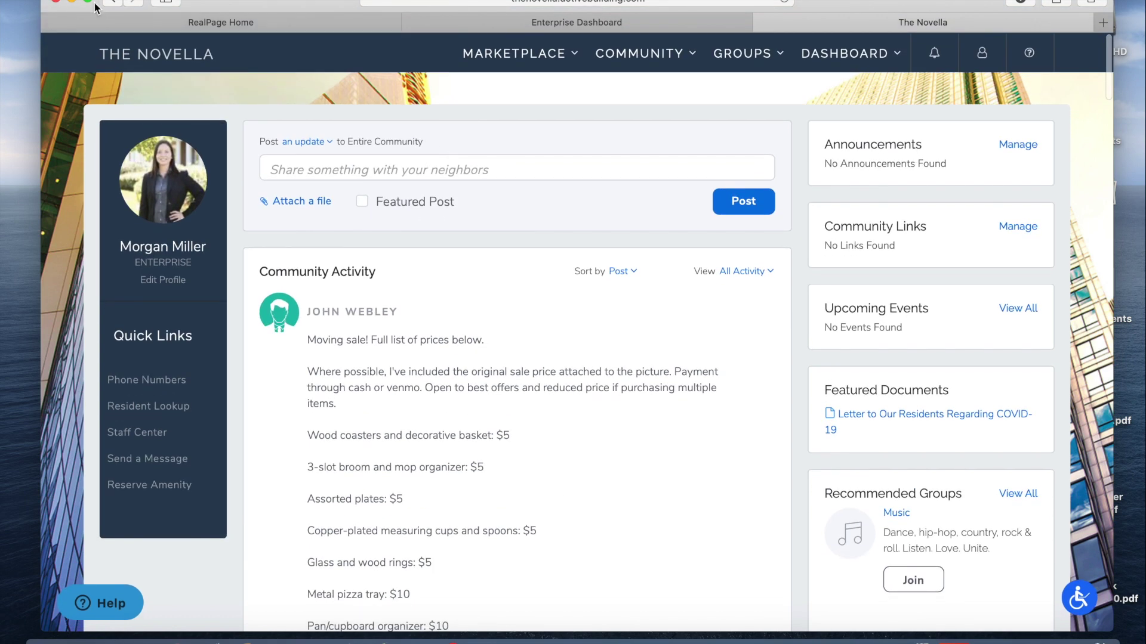
pyautogui.click(88, 2)
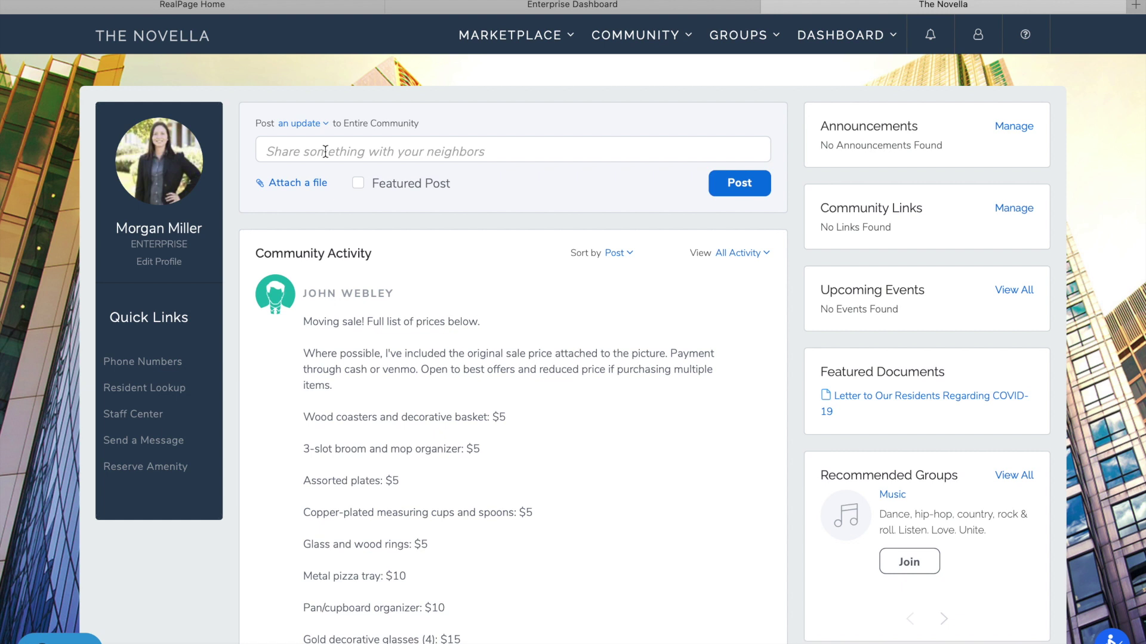
# Attach Novella Networking.jpg, write the July 9th Virtual Networking reminder, and post it as featured
pyautogui.click(309, 184)
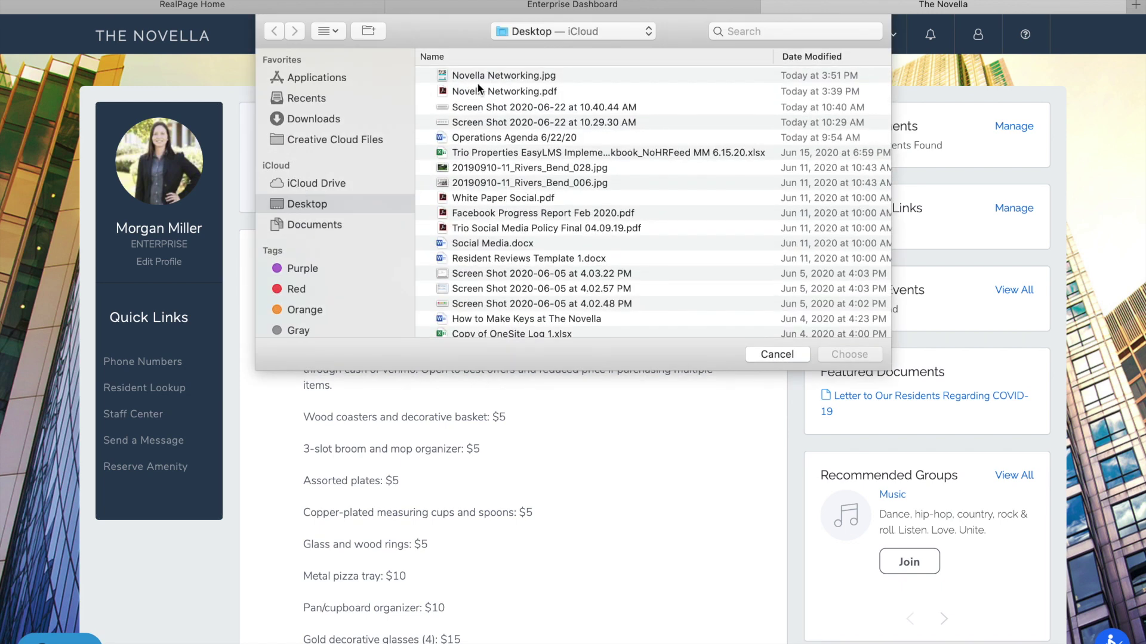
pyautogui.doubleClick(489, 75)
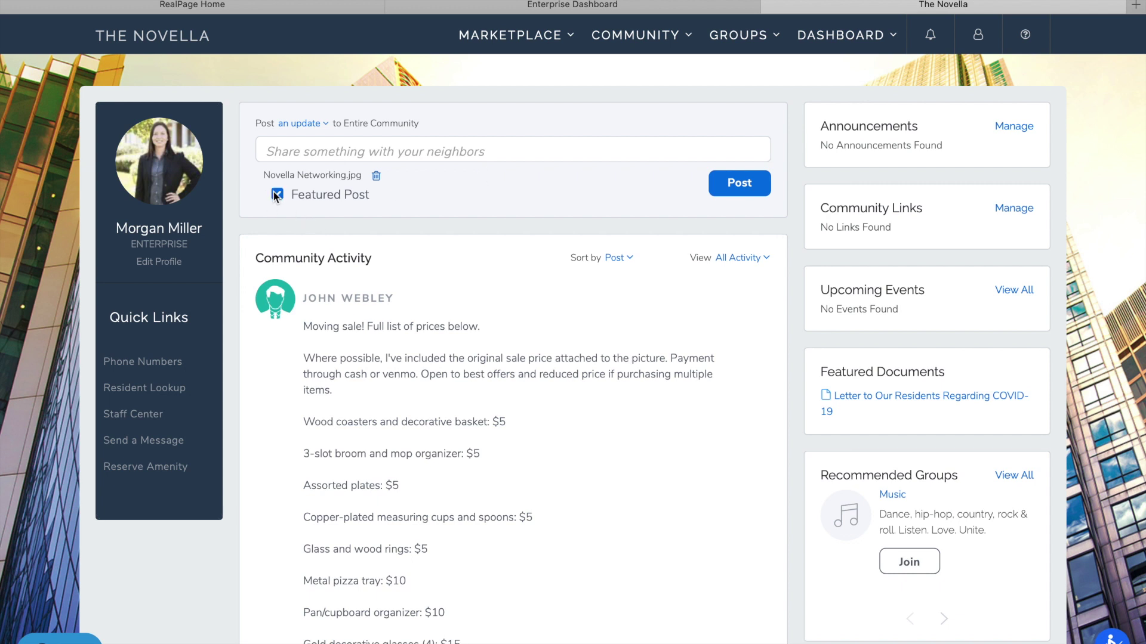
pyautogui.click(322, 153)
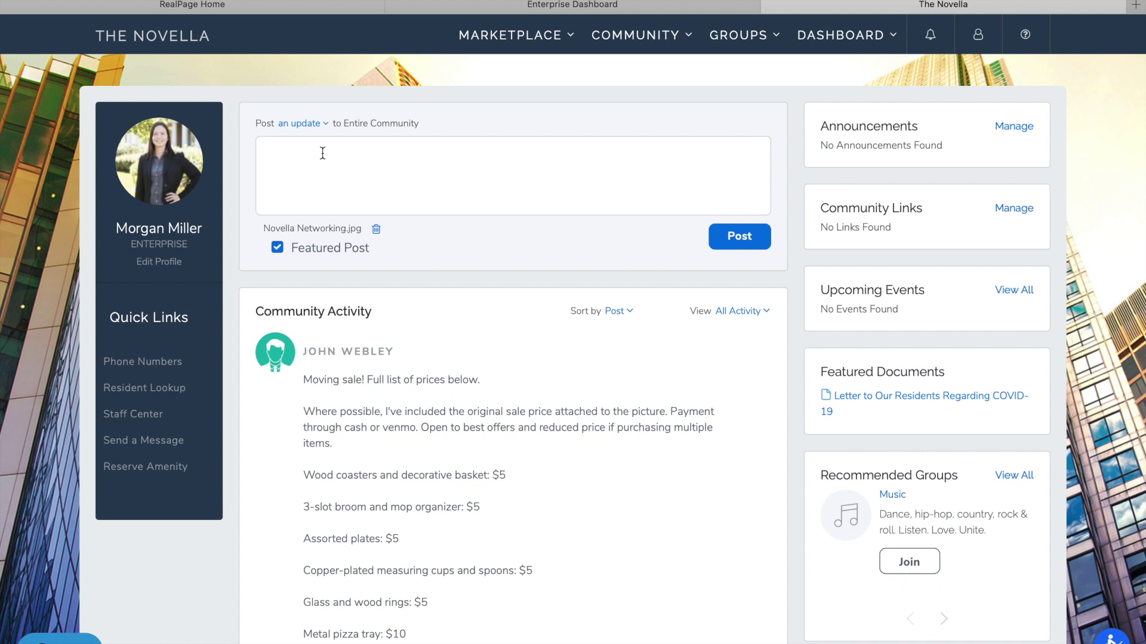
pyautogui.write("Don't forget to d")
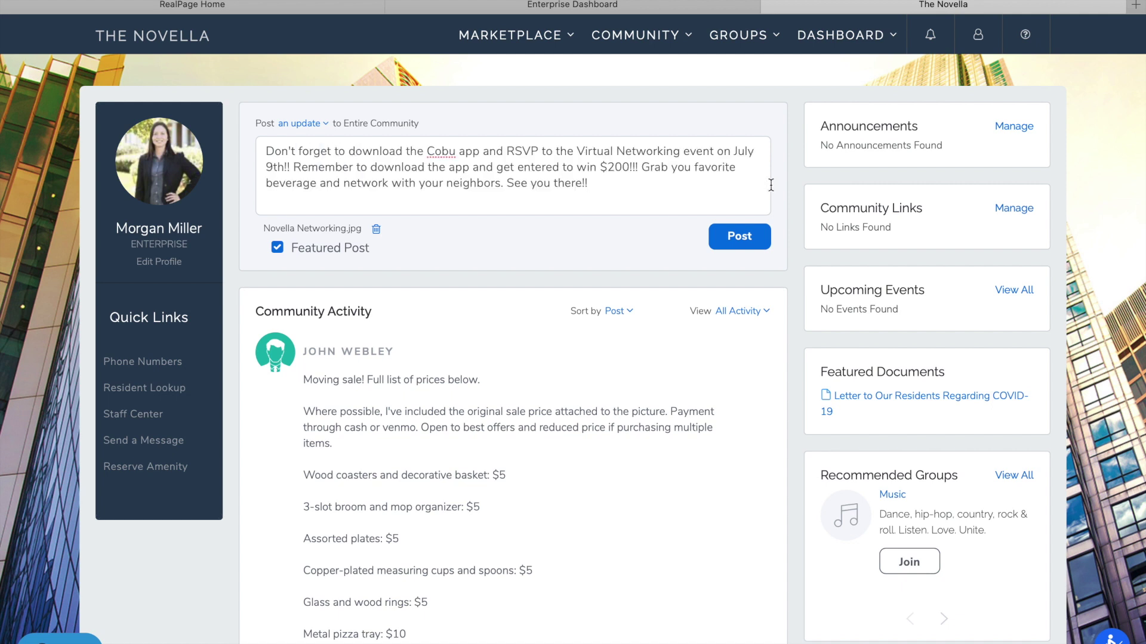
pyautogui.click(740, 239)
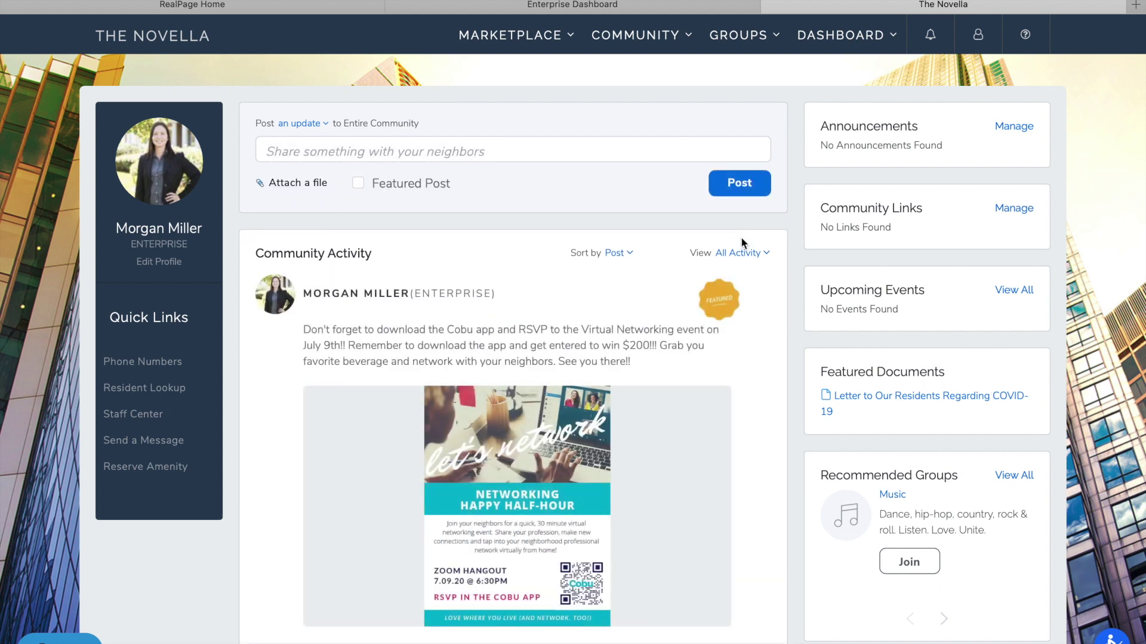
# Scroll down through the Community Activity feed to review posts, then back to the featured post
pyautogui.scroll(-3, 535, 310)
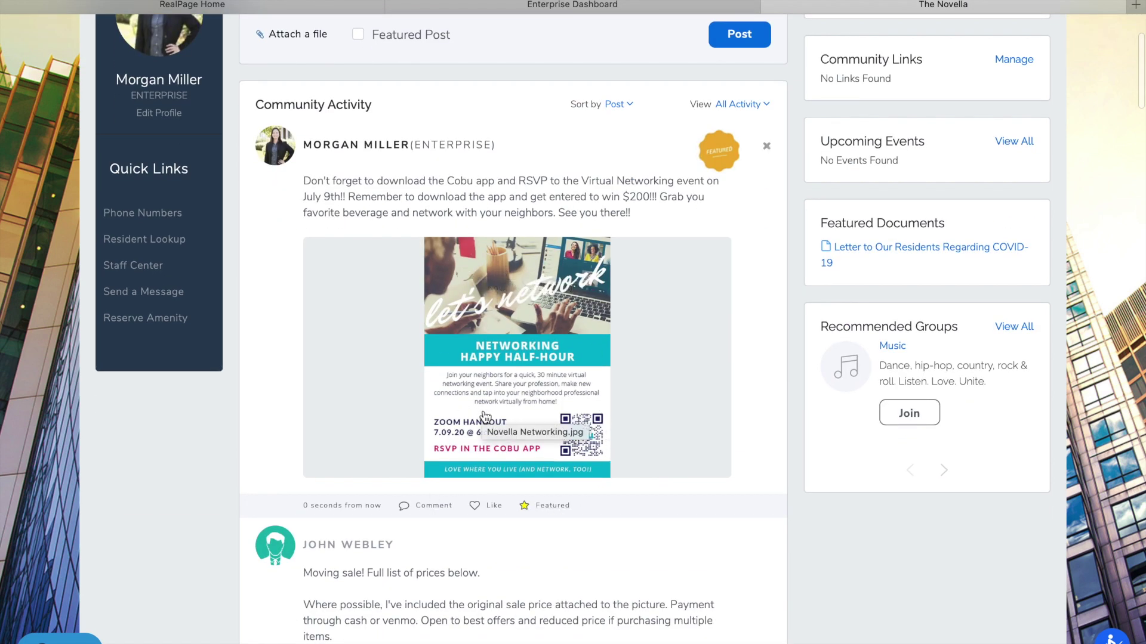
pyautogui.scroll(-3, 484, 416)
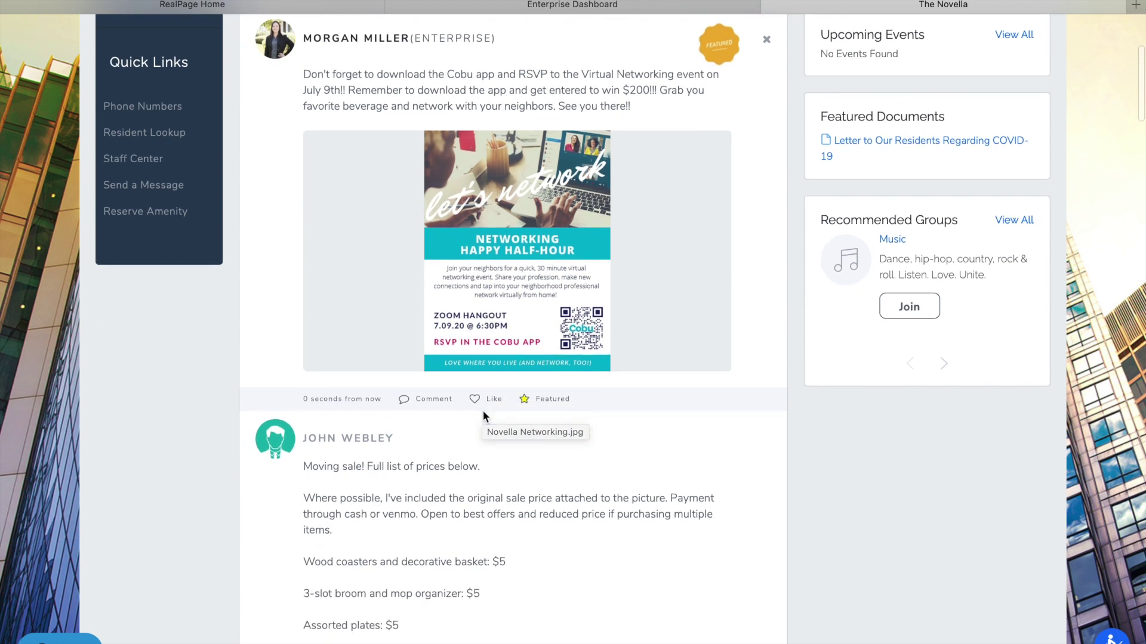
pyautogui.scroll(-12, 484, 416)
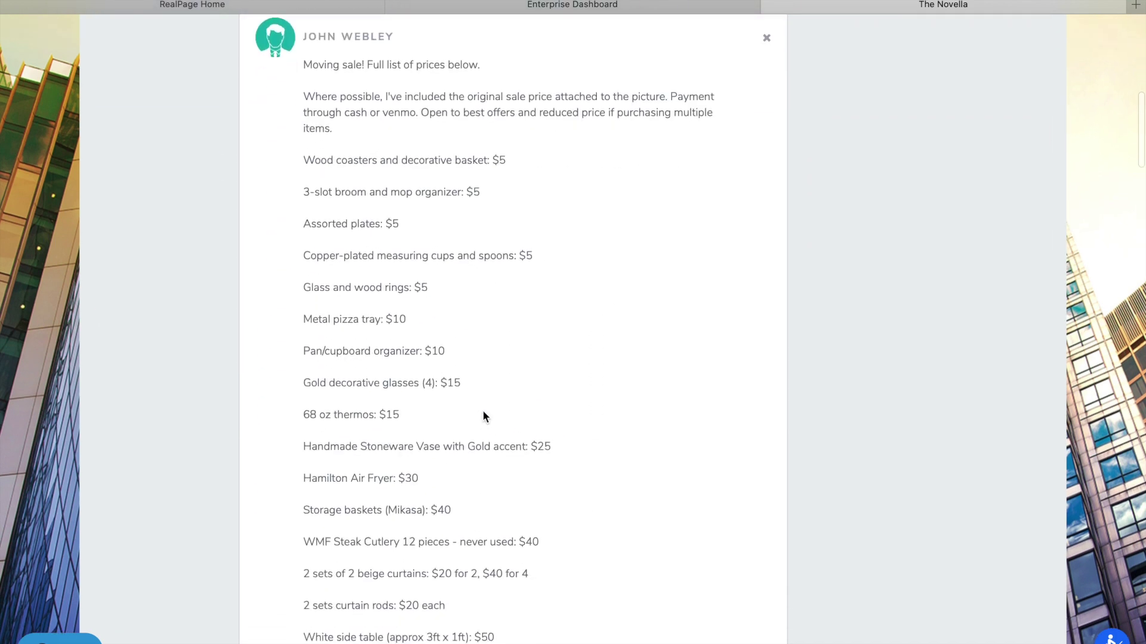
pyautogui.scroll(-12, 482, 410)
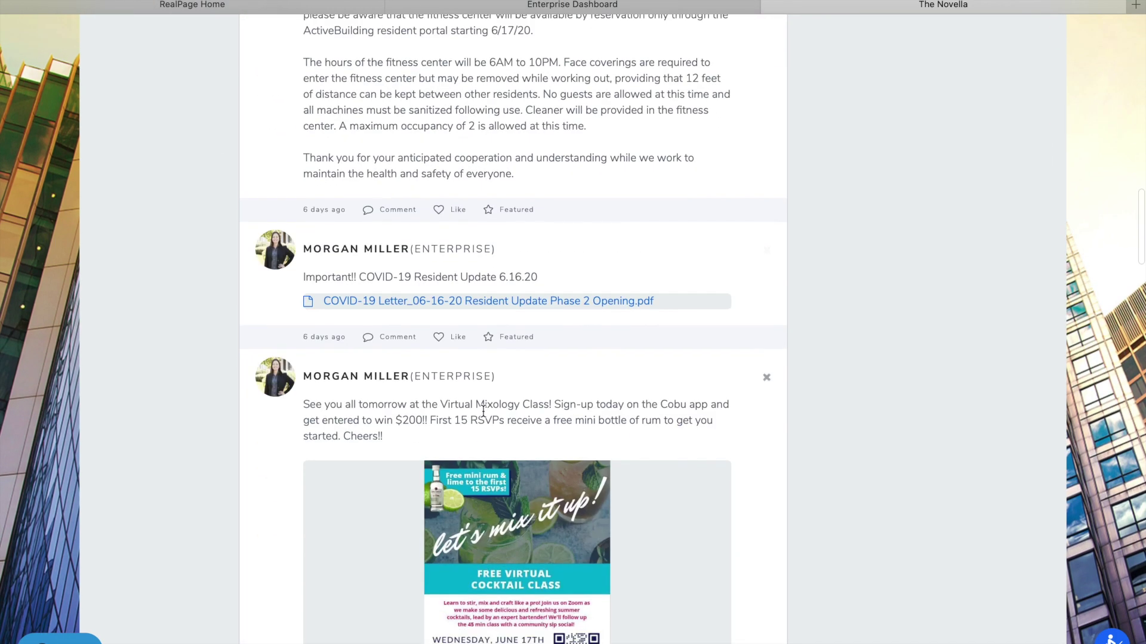
pyautogui.scroll(-2, 483, 411)
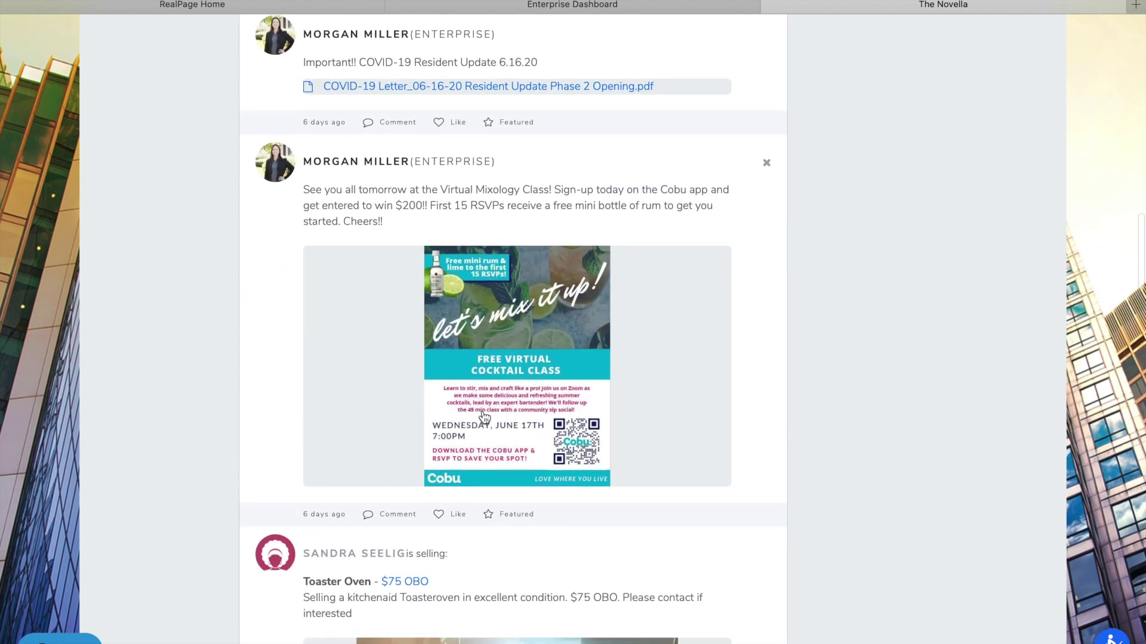
pyautogui.scroll(-2, 482, 410)
pyautogui.scroll(3, 483, 410)
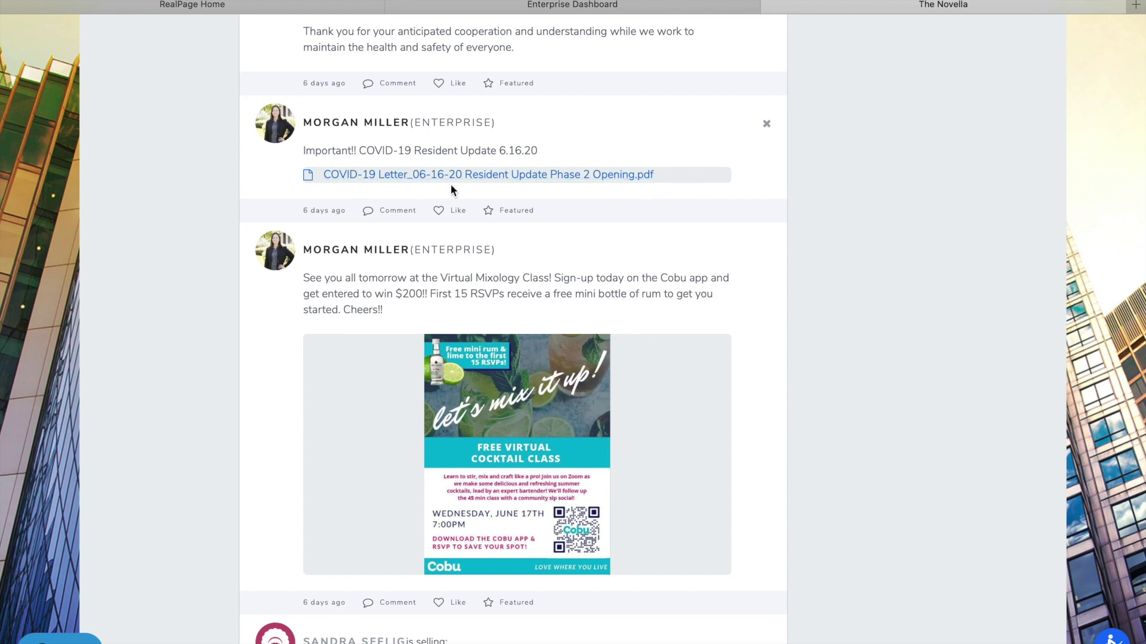
pyautogui.scroll(20, 610, 195)
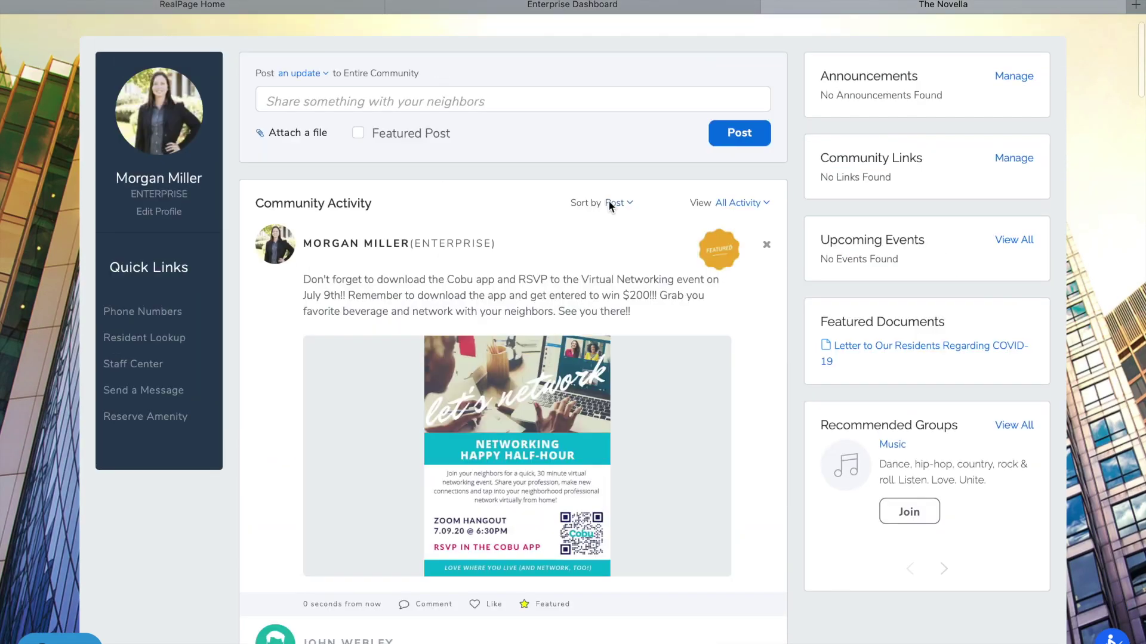
# Go to Community > Events and switch the upcoming events to the June 2020 calendar view
pyautogui.click(641, 45)
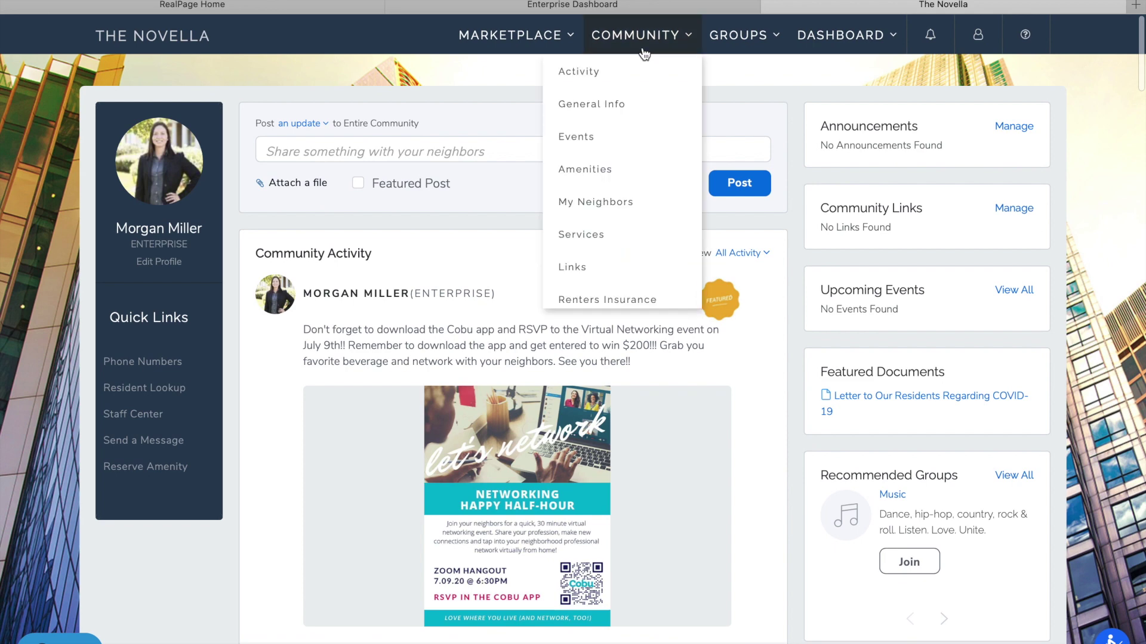
pyautogui.click(574, 138)
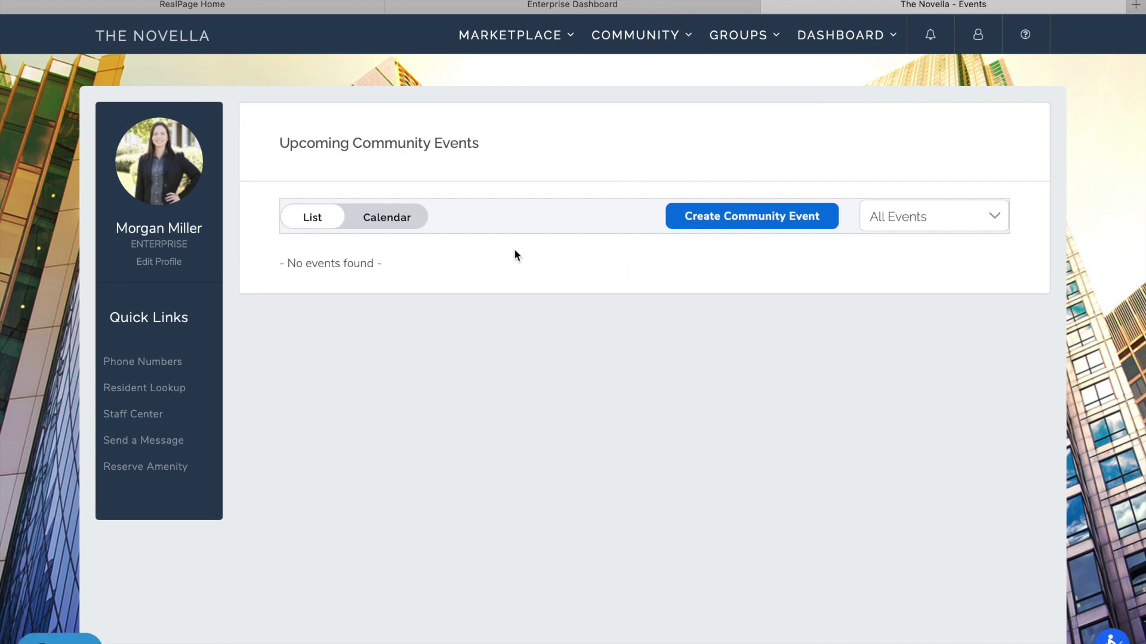
pyautogui.click(403, 222)
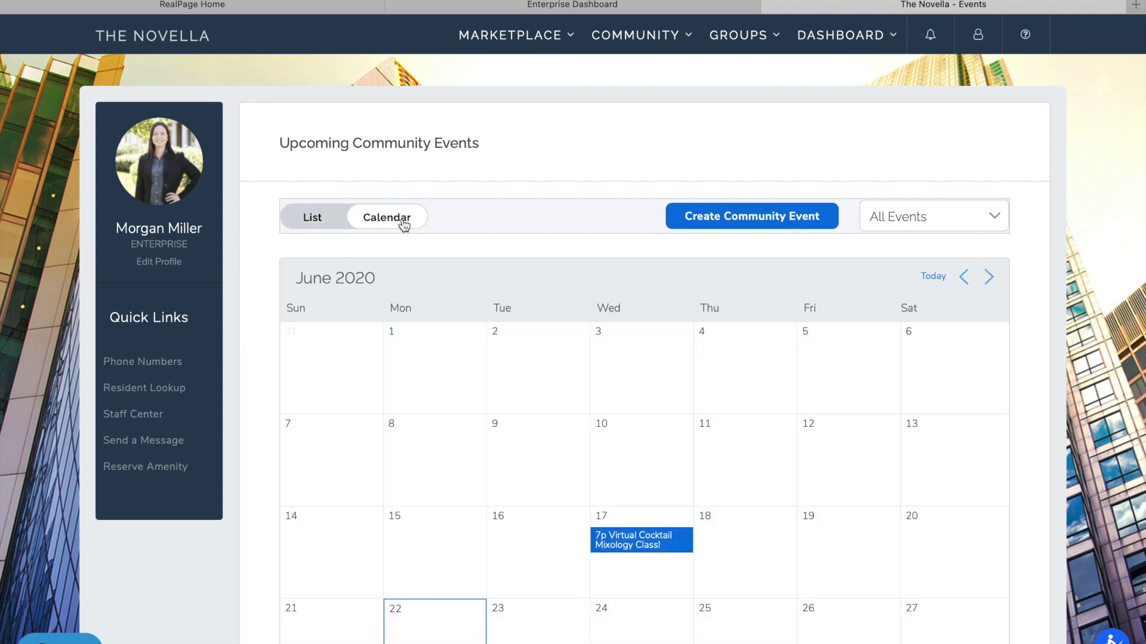
pyautogui.scroll(-1, 643, 545)
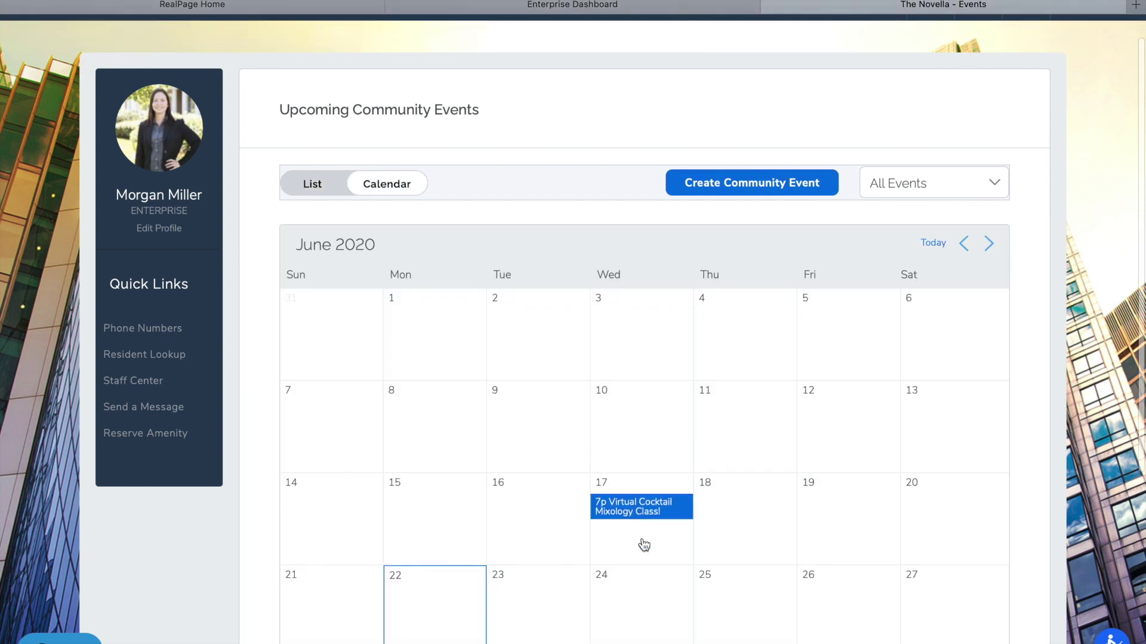
pyautogui.scroll(1, 631, 494)
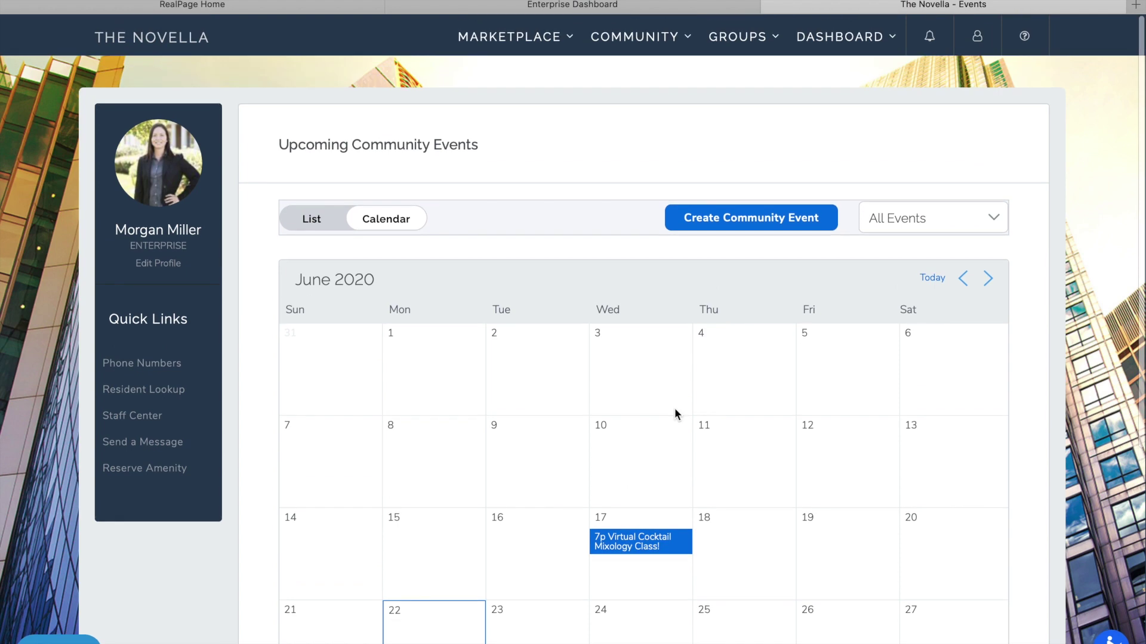
# Start a new Community-type event titled 'Networking Happy Hour on Cobu'
pyautogui.click(753, 223)
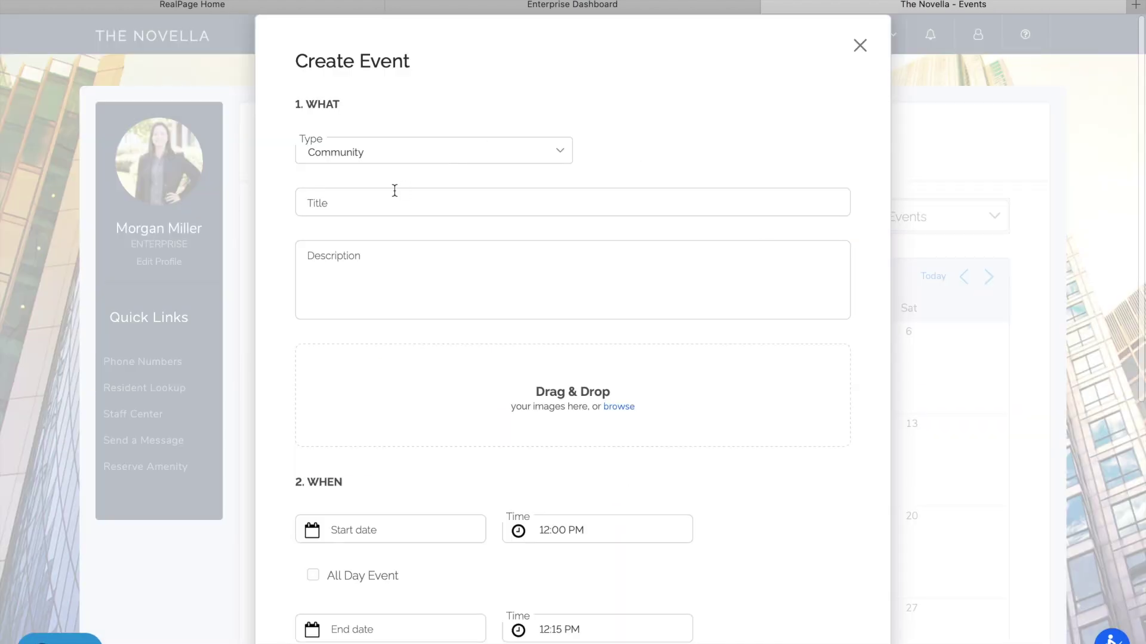
pyautogui.click(413, 162)
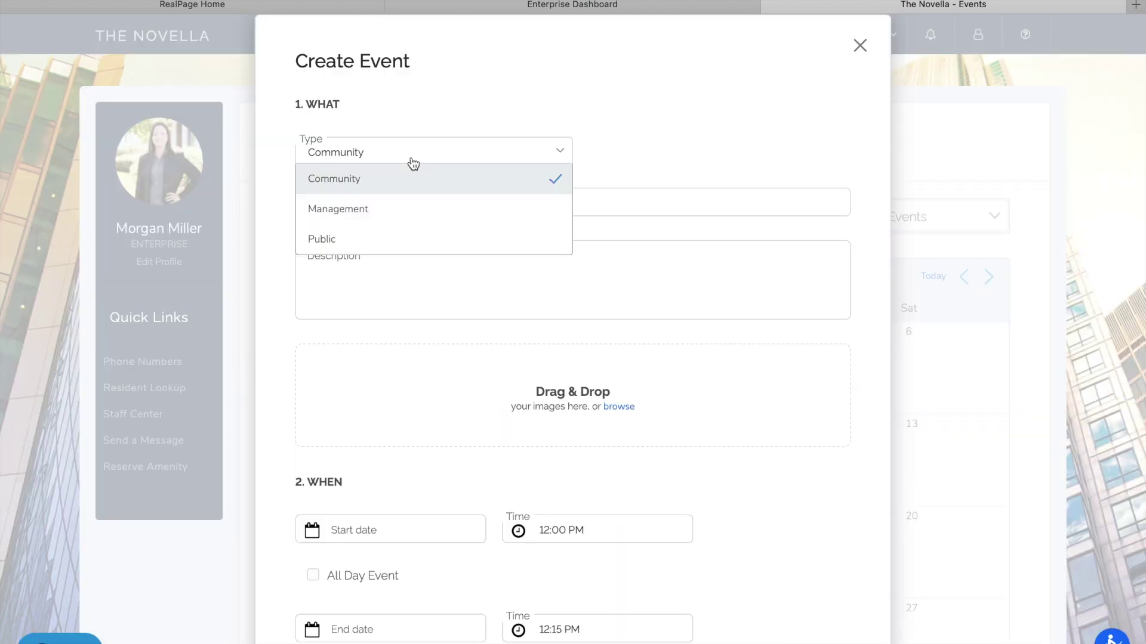
pyautogui.click(412, 162)
pyautogui.click(411, 204)
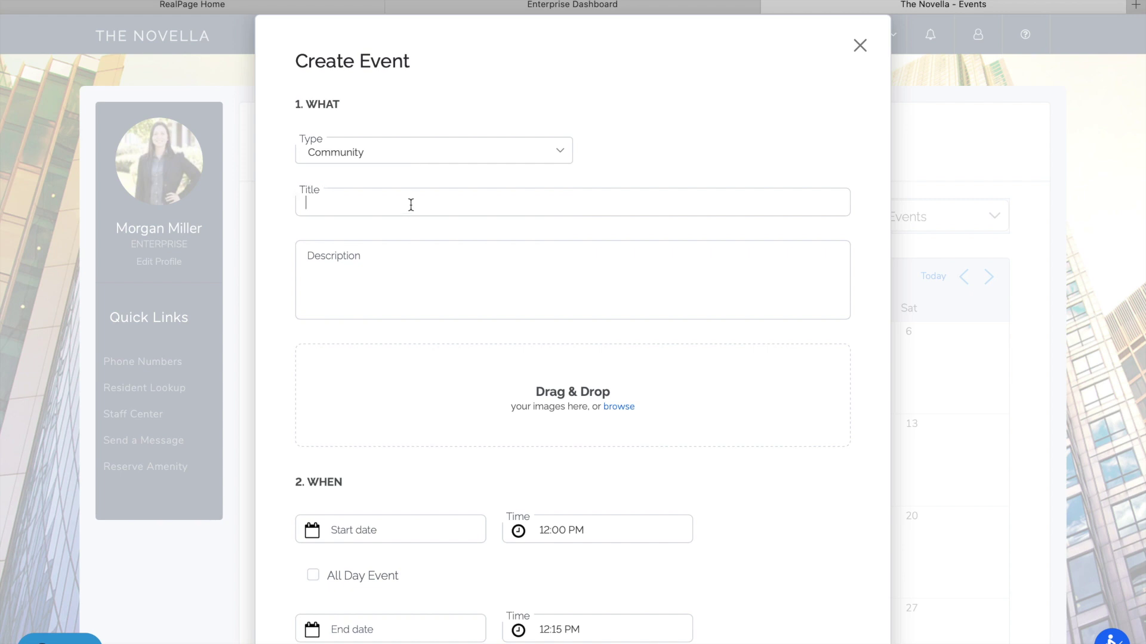
pyautogui.write('Networking Happy Hour on Cob')
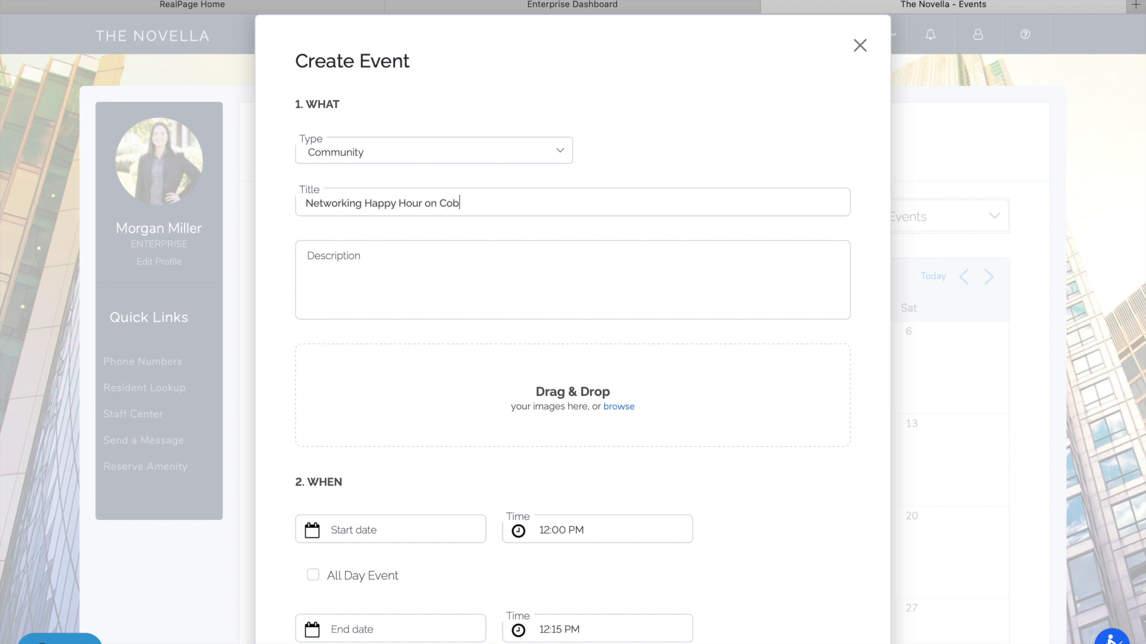
pyautogui.write('u')
# Add the description 'Grab your favorite beverage and network with your neighbors!!' and attach Novella Networking.jpg
pyautogui.click(407, 261)
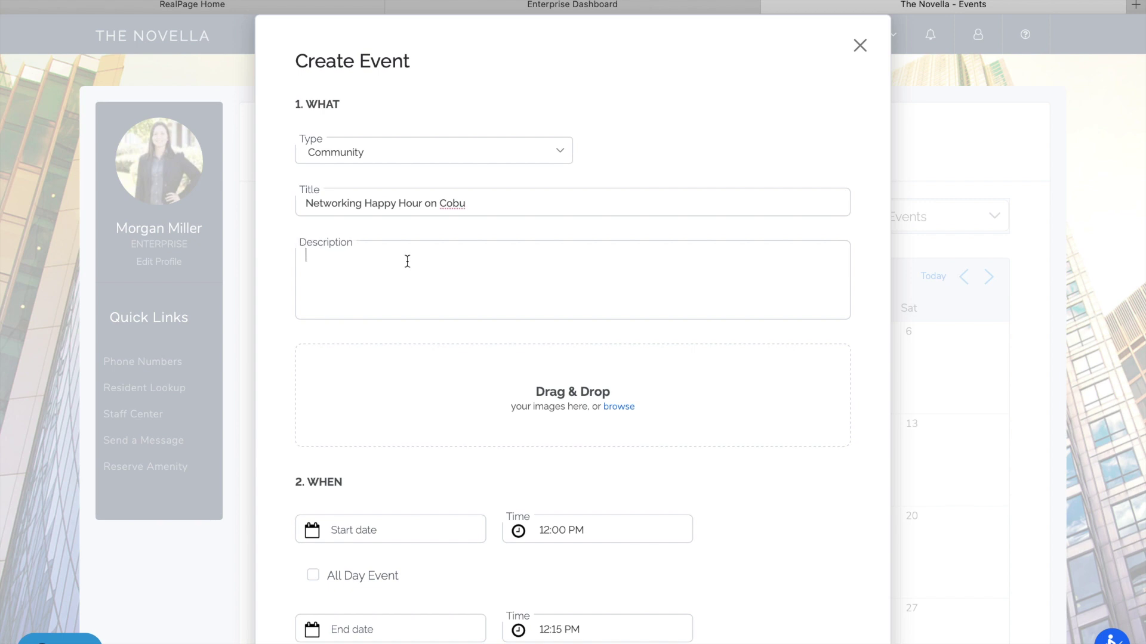
pyautogui.write('Grab your favorite beverage and n')
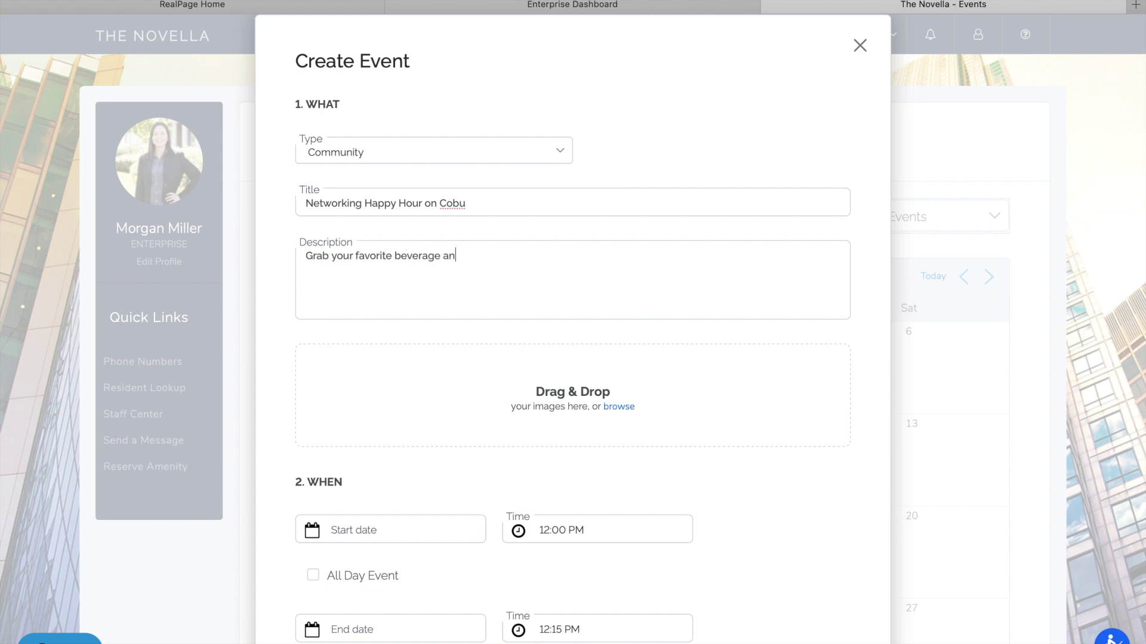
pyautogui.press('BackSpace')
pyautogui.write('network with your neig')
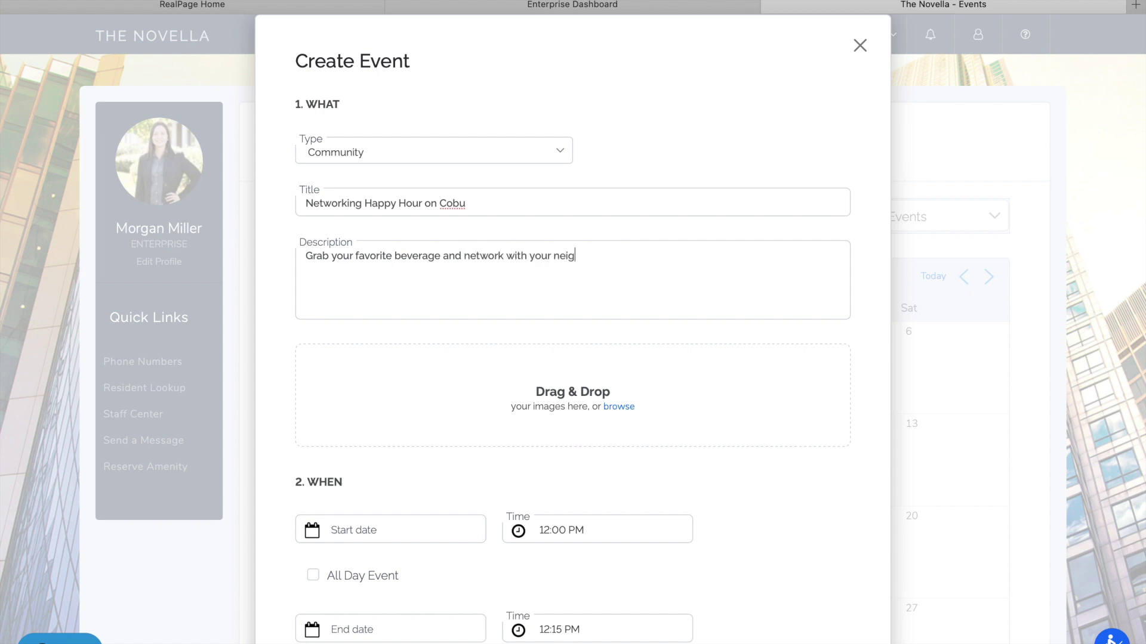
pyautogui.write('hbors!!')
pyautogui.click(624, 407)
pyautogui.doubleClick(511, 75)
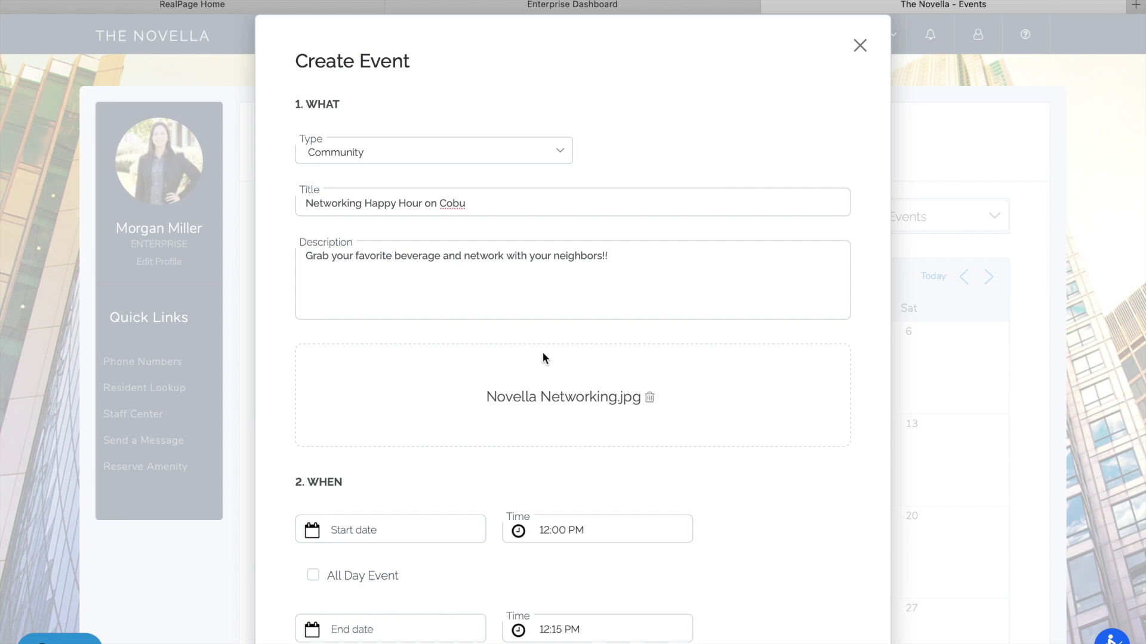
# Set the event date to July 9, 2020 with a 6:30 PM start time
pyautogui.scroll(-4, 542, 353)
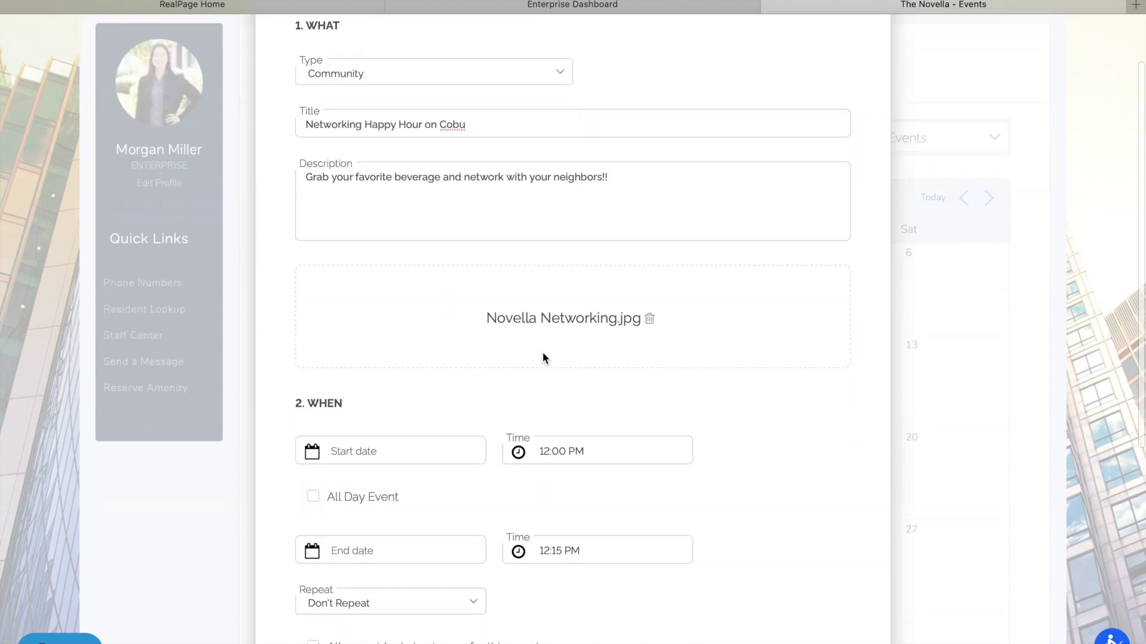
pyautogui.click(370, 419)
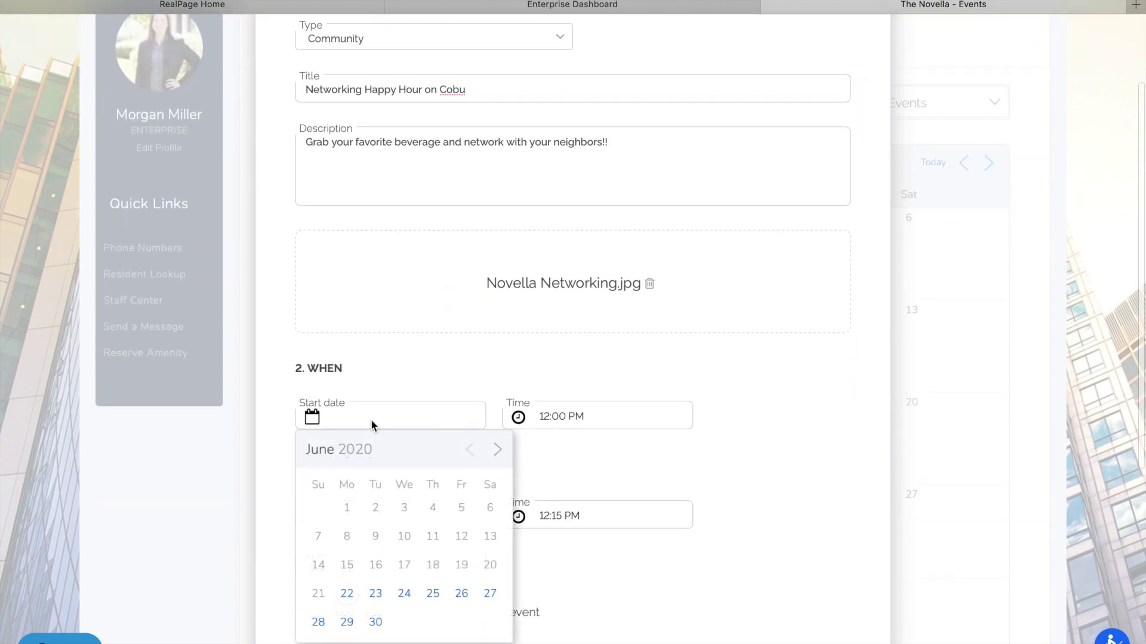
pyautogui.click(497, 453)
pyautogui.click(432, 537)
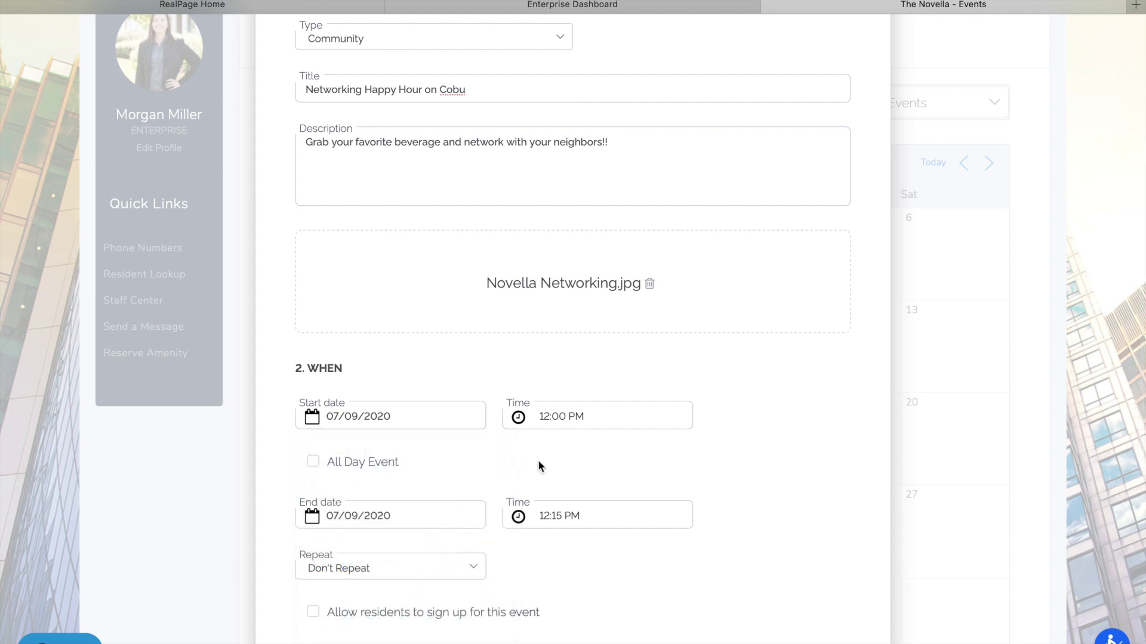
pyautogui.click(576, 427)
pyautogui.scroll(-5, 583, 535)
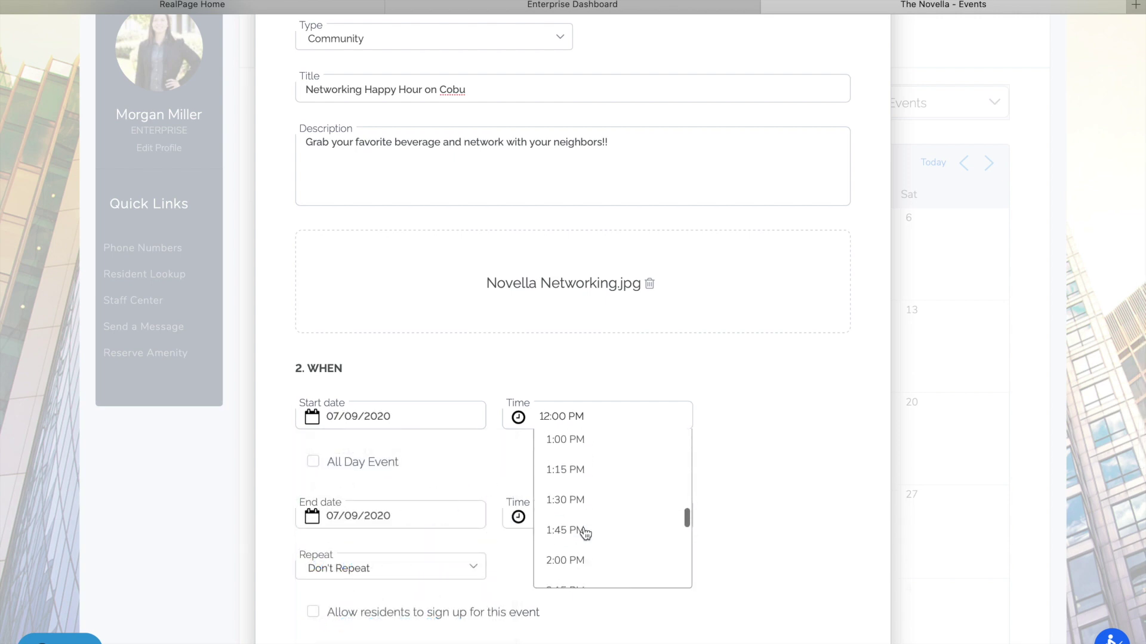
pyautogui.scroll(-8, 584, 534)
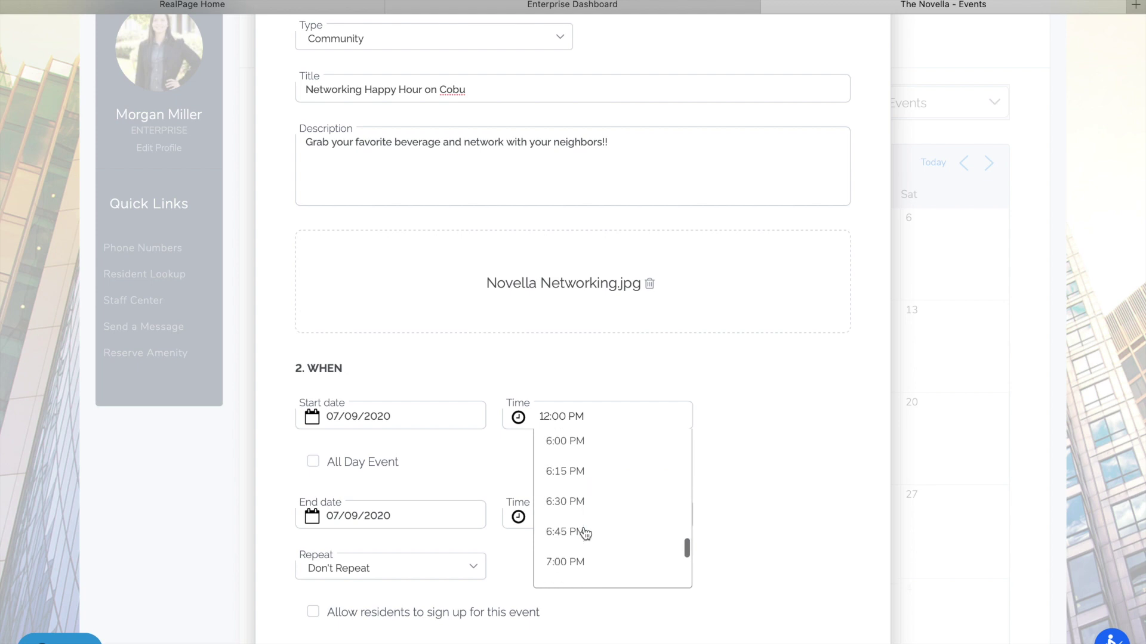
pyautogui.click(576, 501)
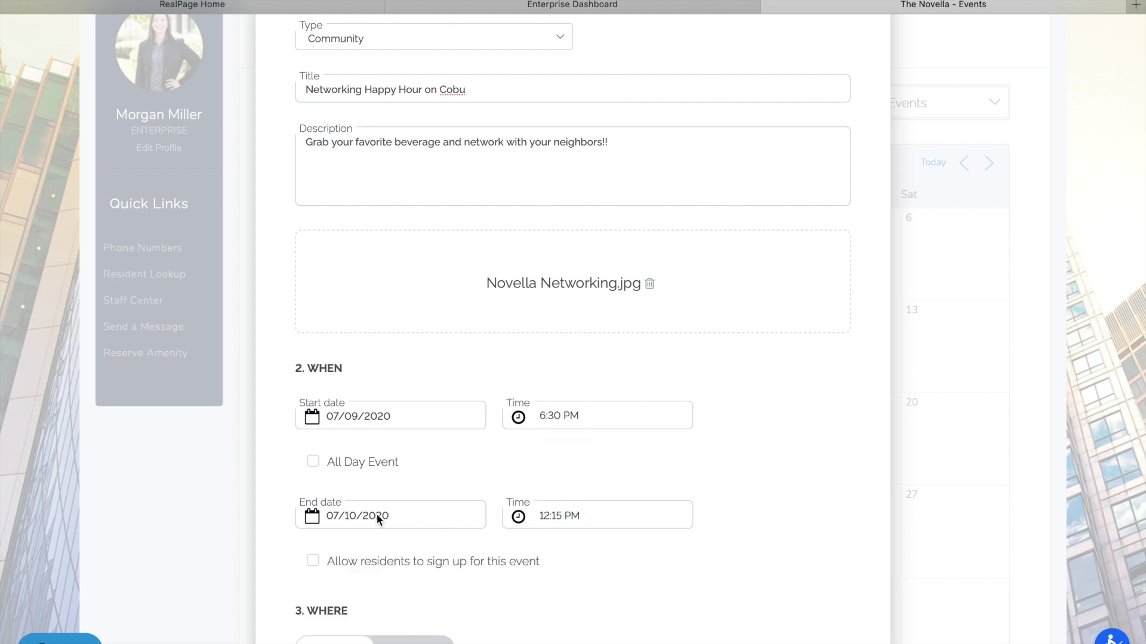
# Set the end time to 7:00 PM and allow residents to sign up
pyautogui.scroll(-2, 378, 514)
pyautogui.click(570, 395)
pyautogui.scroll(6, 579, 482)
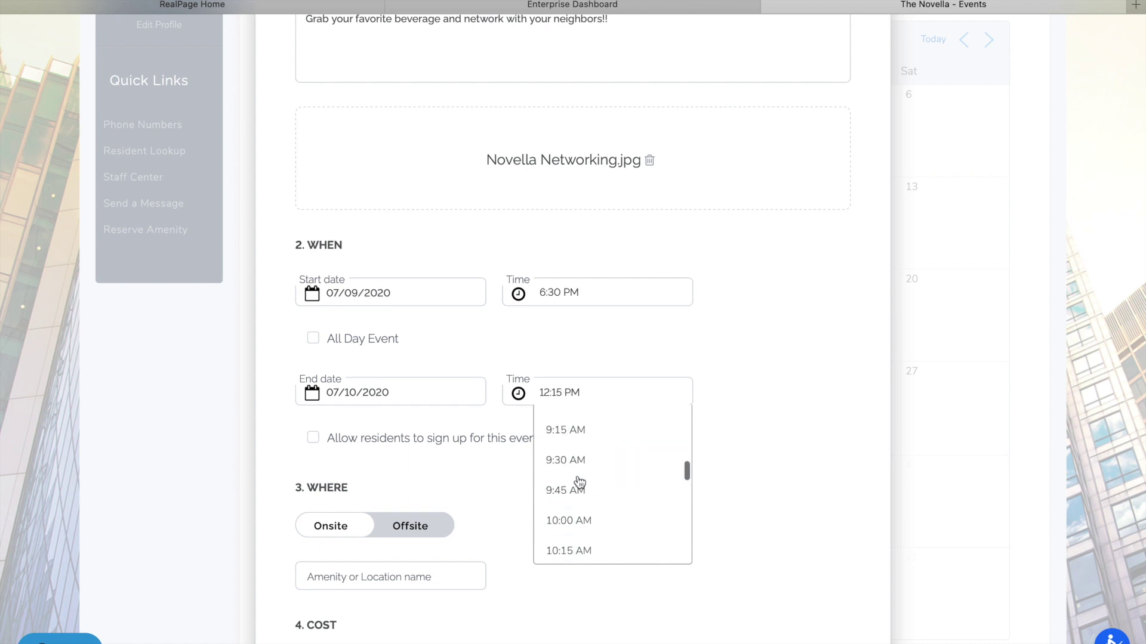
pyautogui.scroll(-4, 579, 482)
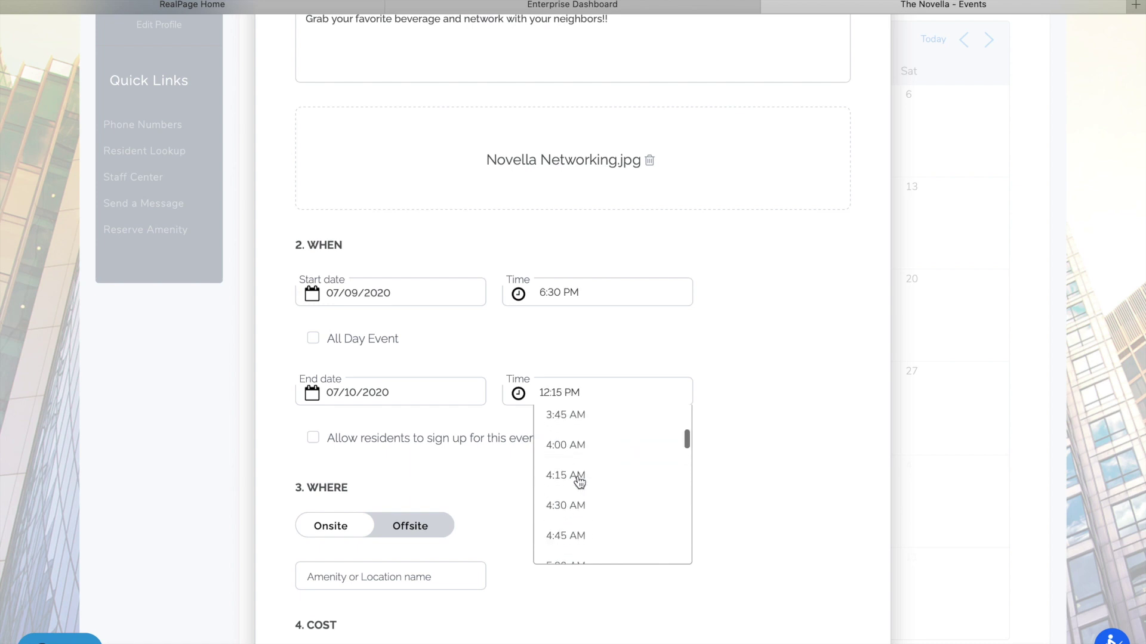
pyautogui.scroll(-9, 579, 482)
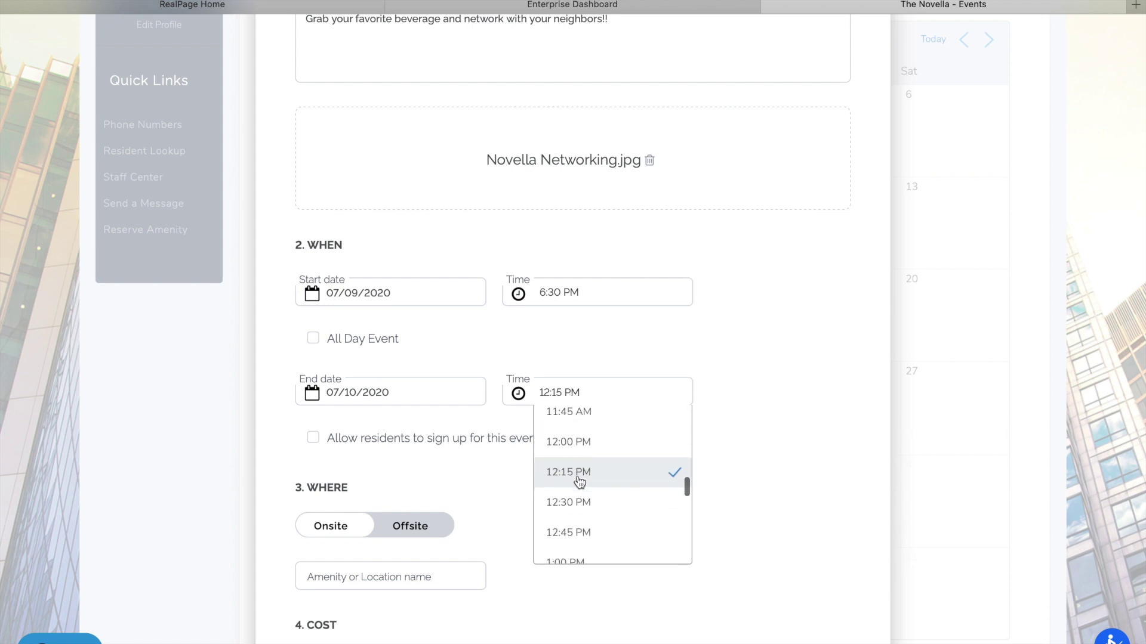
pyautogui.scroll(-7, 580, 482)
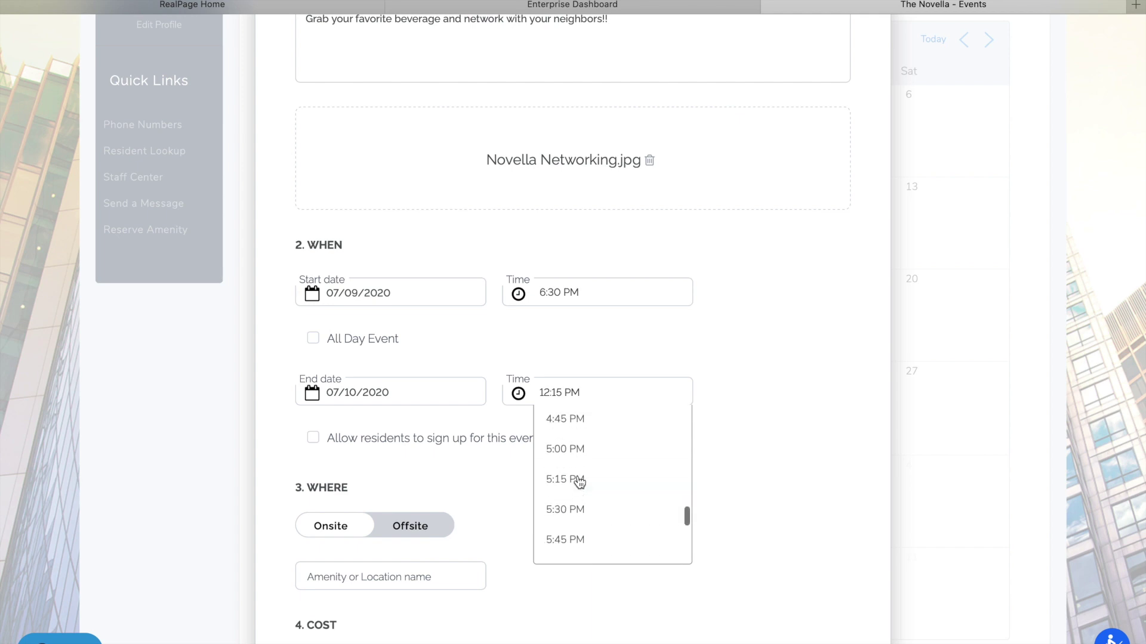
pyautogui.click(576, 472)
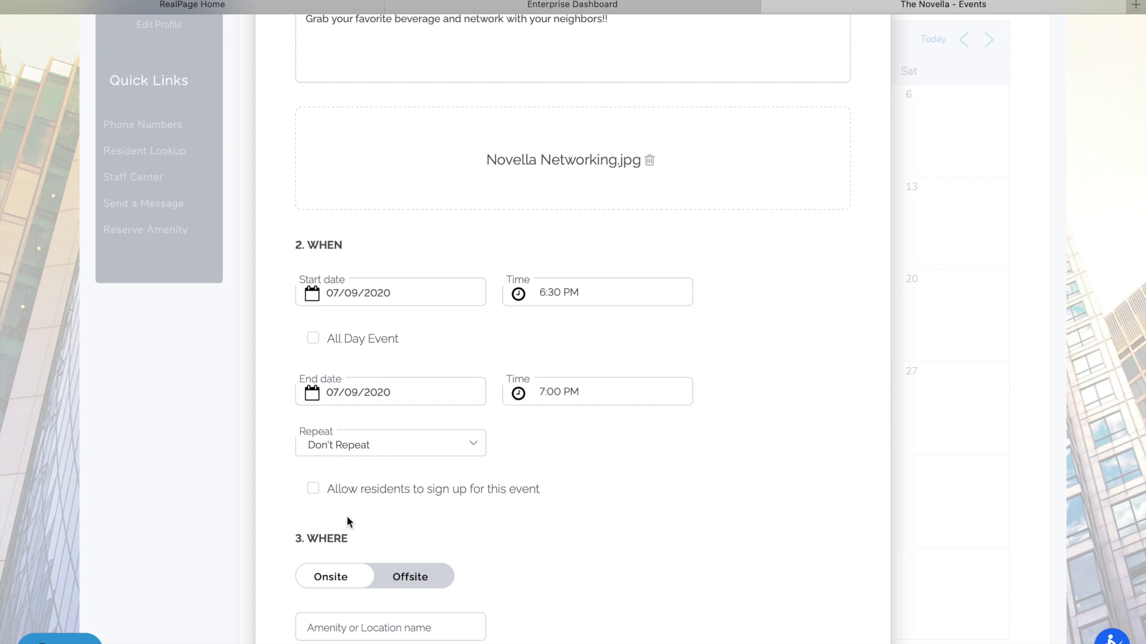
pyautogui.click(312, 489)
# Keep the location onsite and name it 'Cobu App!! It's Virtual!!'
pyautogui.scroll(-3, 481, 518)
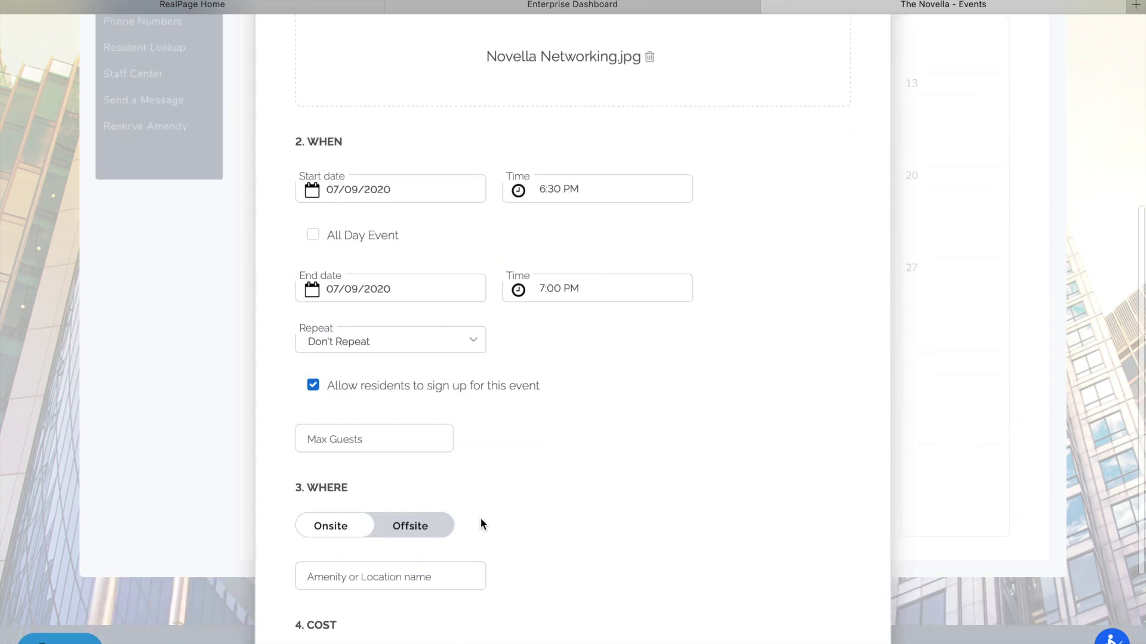
pyautogui.scroll(-1, 481, 518)
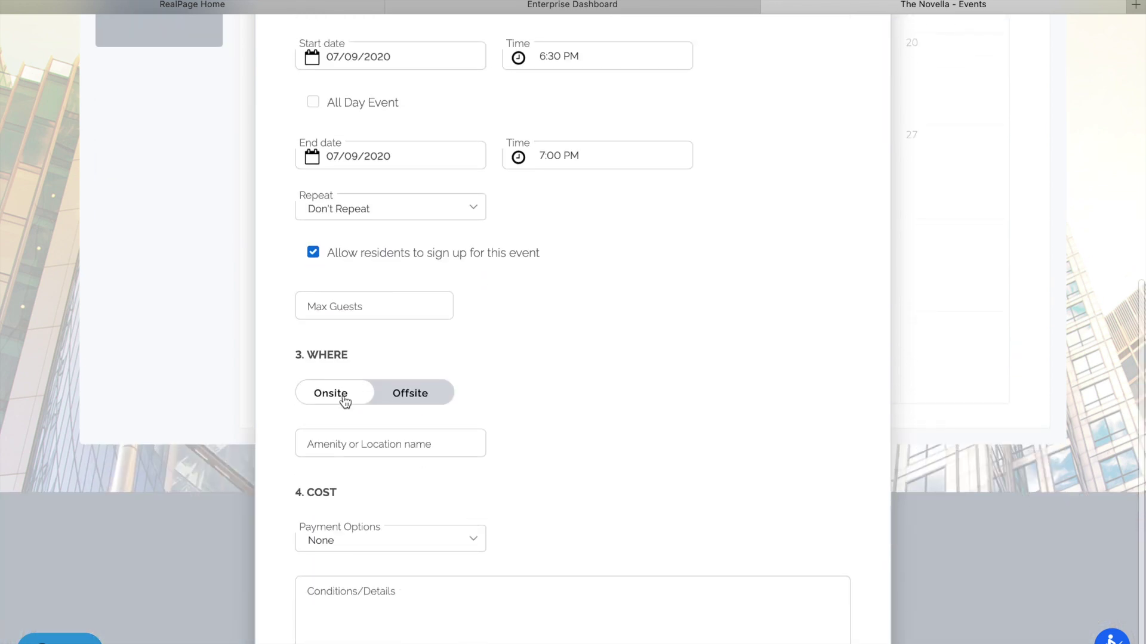
pyautogui.click(424, 400)
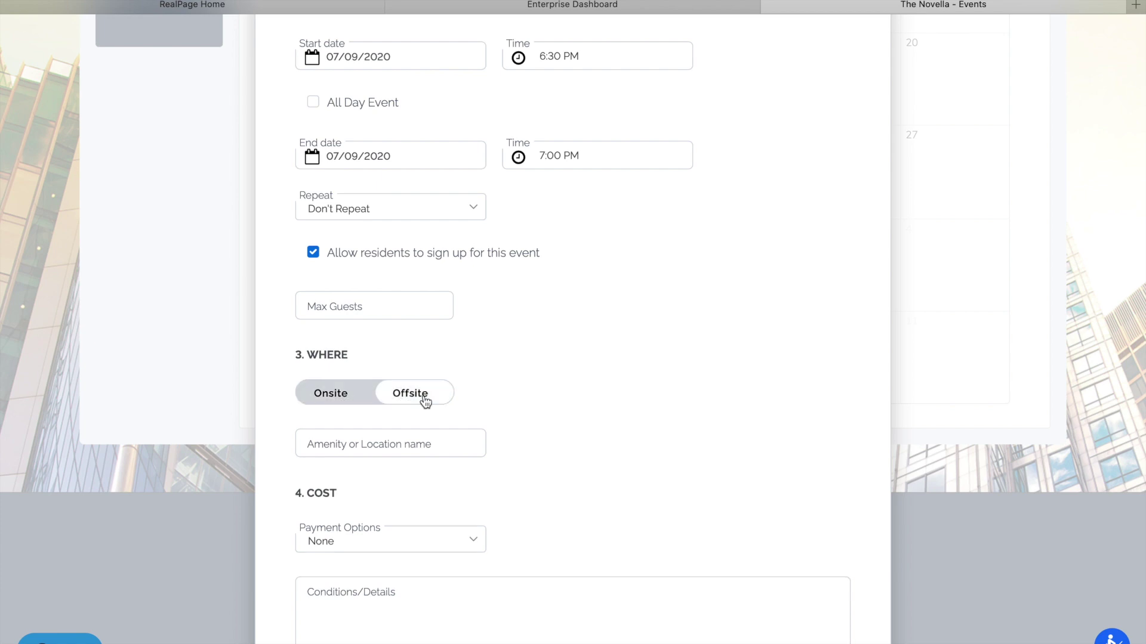
pyautogui.click(339, 399)
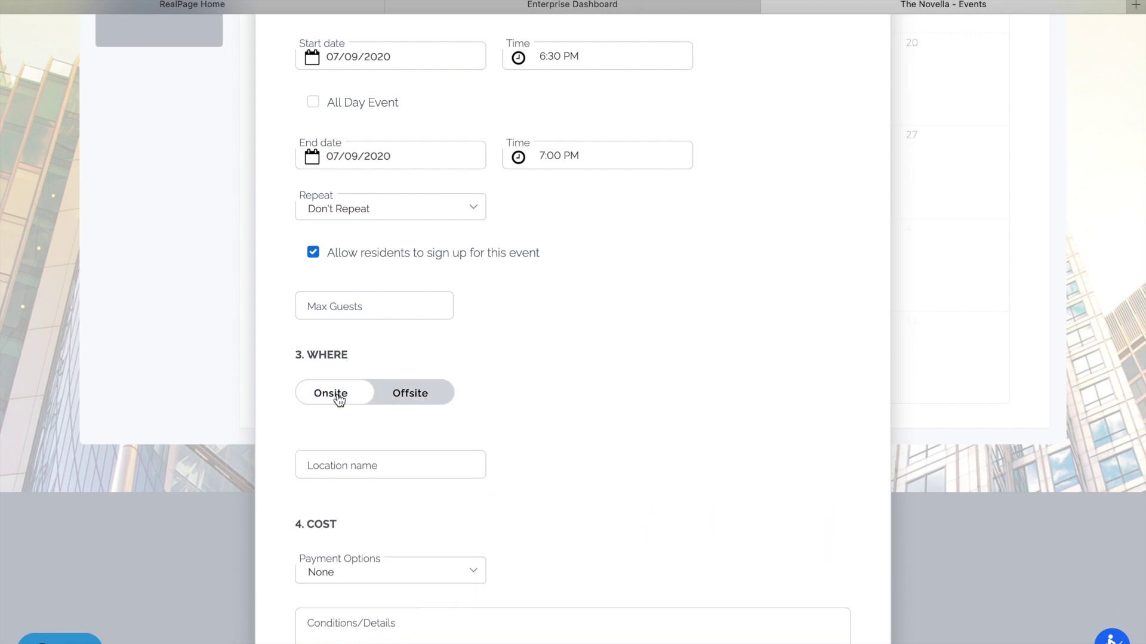
pyautogui.click(403, 446)
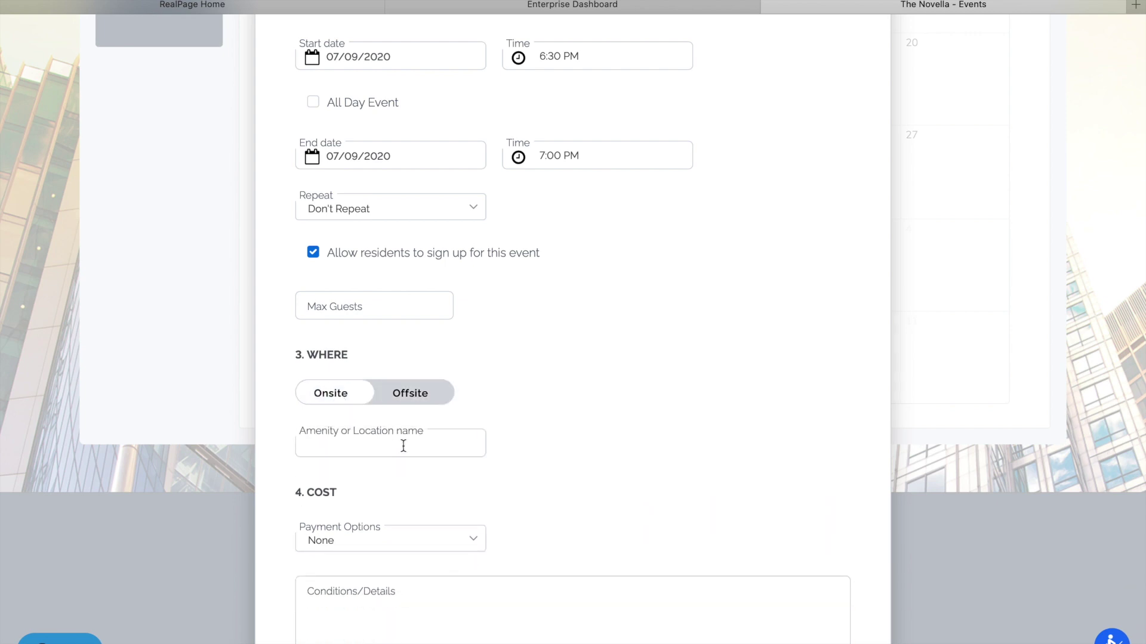
pyautogui.write("Cobu App!! It's Virtual!!")
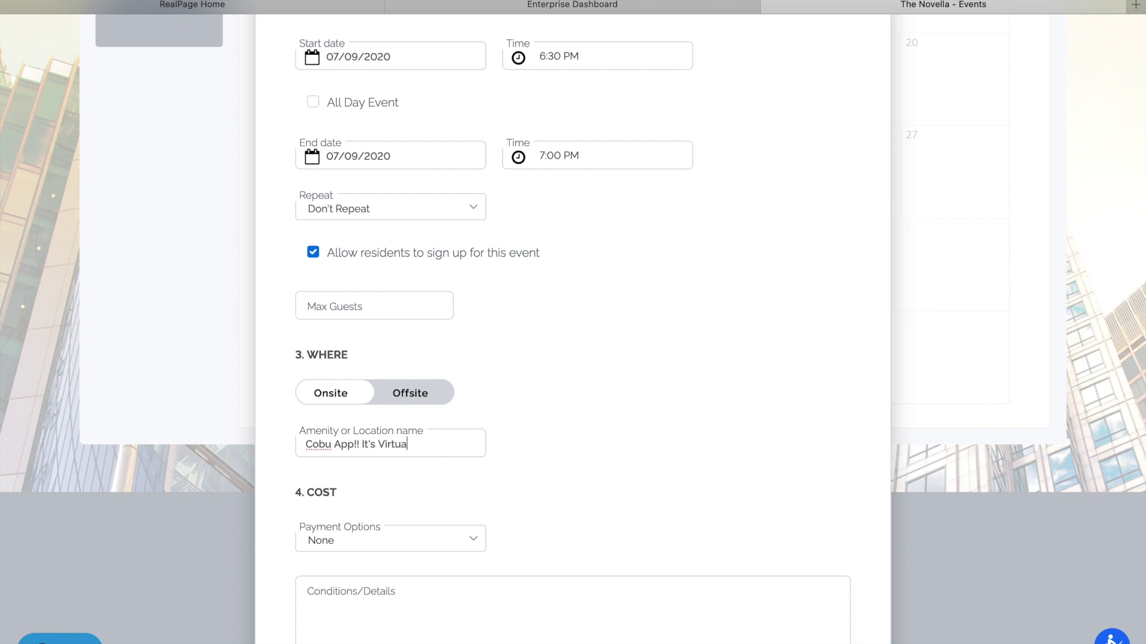
# Leave payment set to None and create the event
pyautogui.scroll(-1, 478, 506)
pyautogui.click(424, 486)
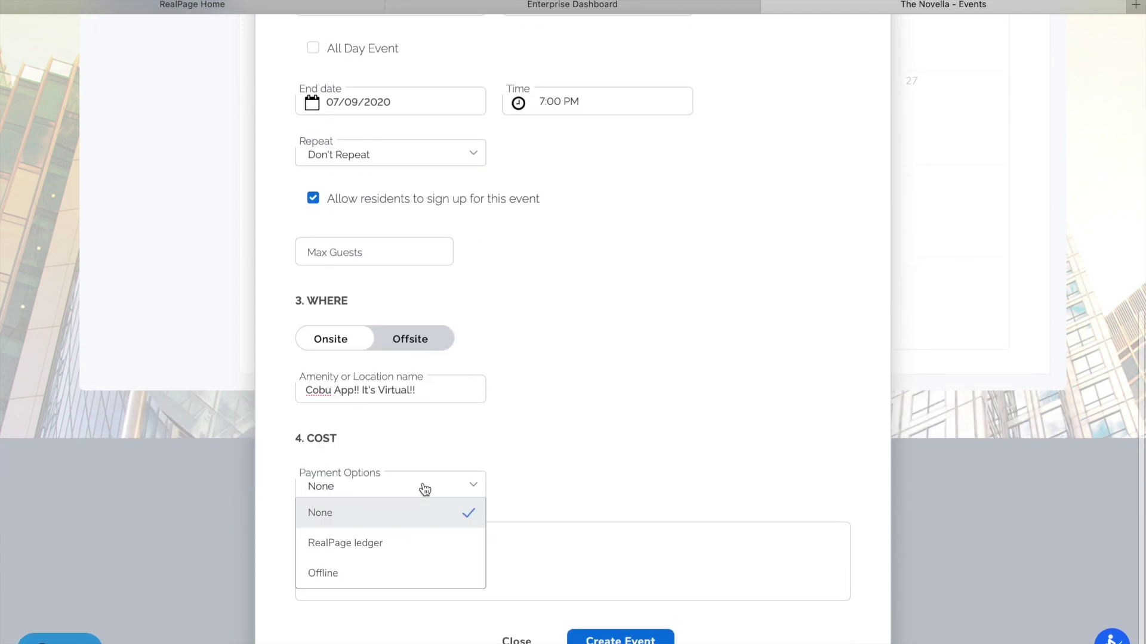
pyautogui.click(577, 458)
pyautogui.scroll(-1, 576, 458)
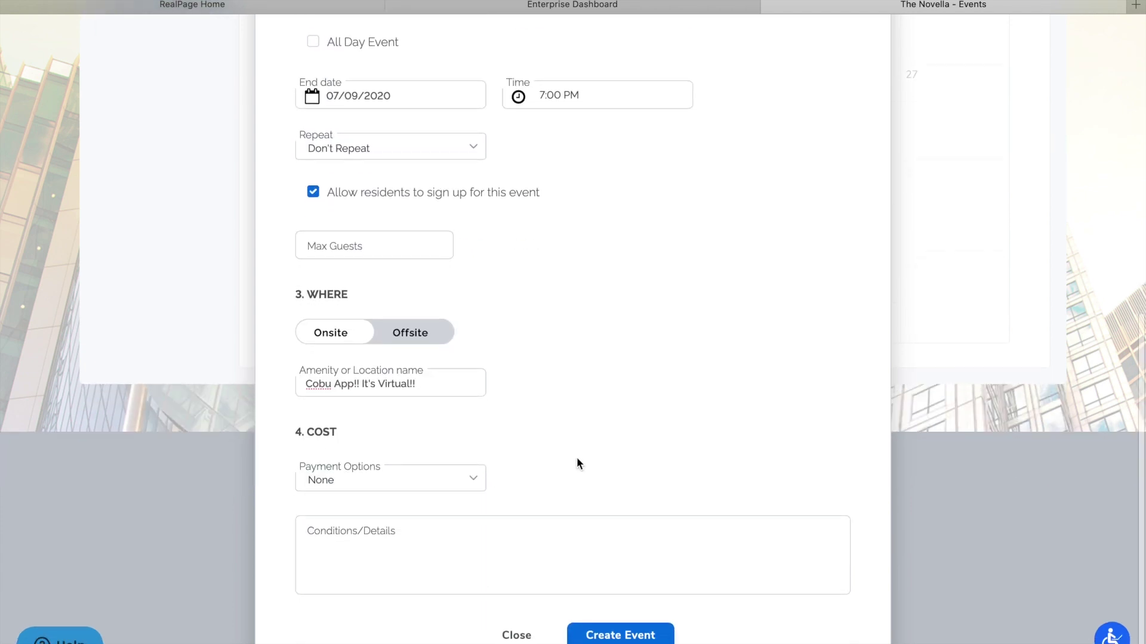
pyautogui.click(622, 637)
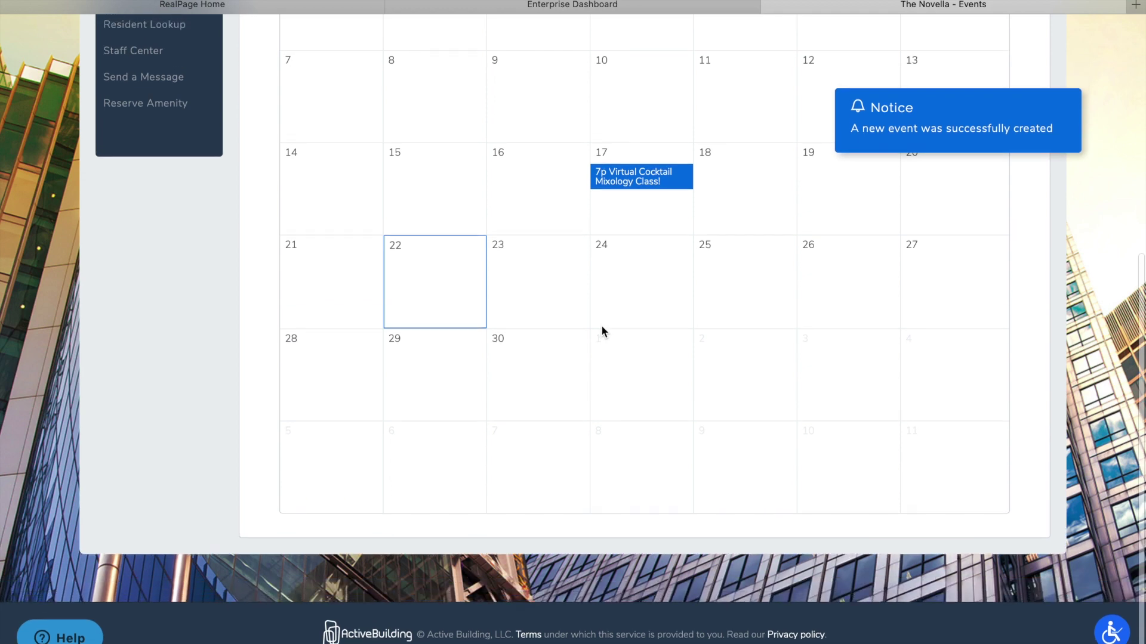
# Finish creating the event and return to The Novella's home page via the header logo
pyautogui.scroll(7, 600, 324)
pyautogui.click(505, 37)
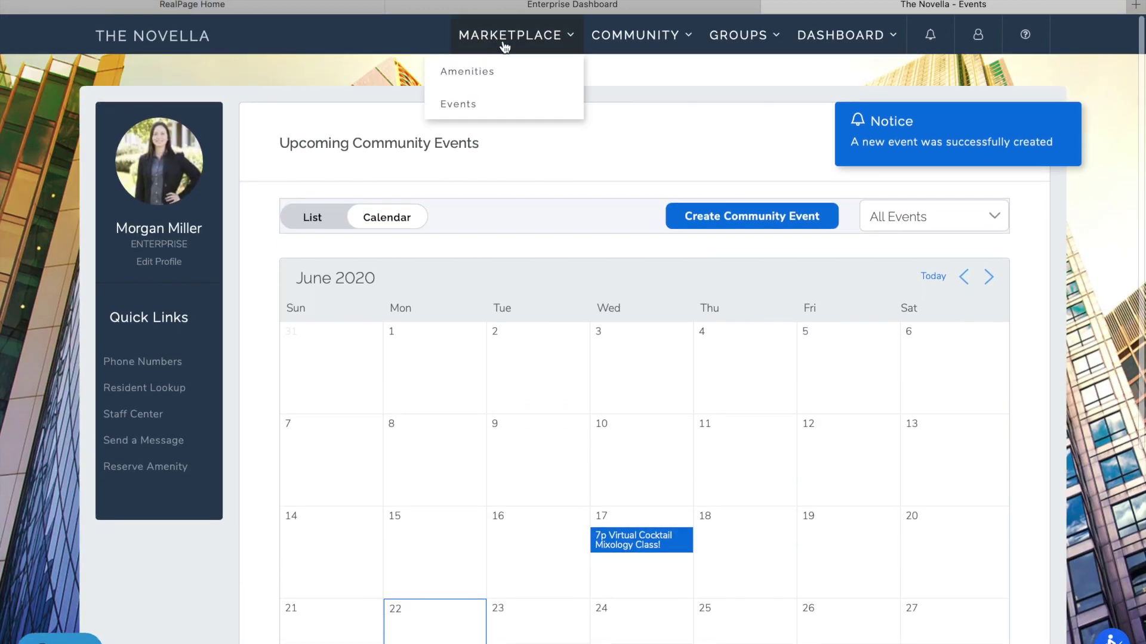
pyautogui.click(151, 47)
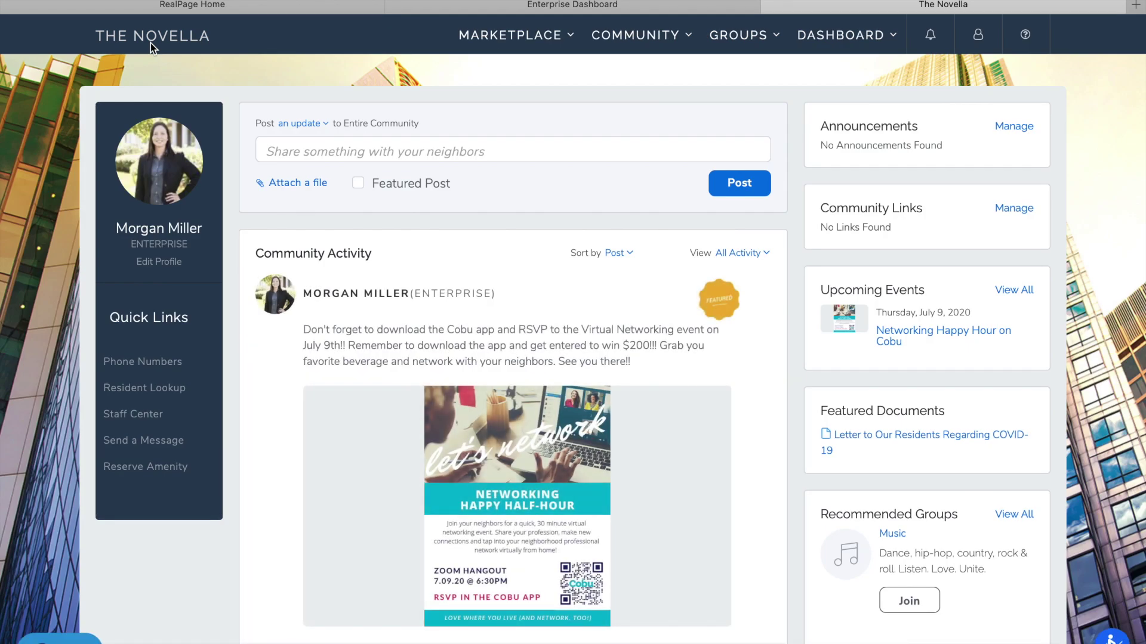
pyautogui.scroll(-4, 407, 398)
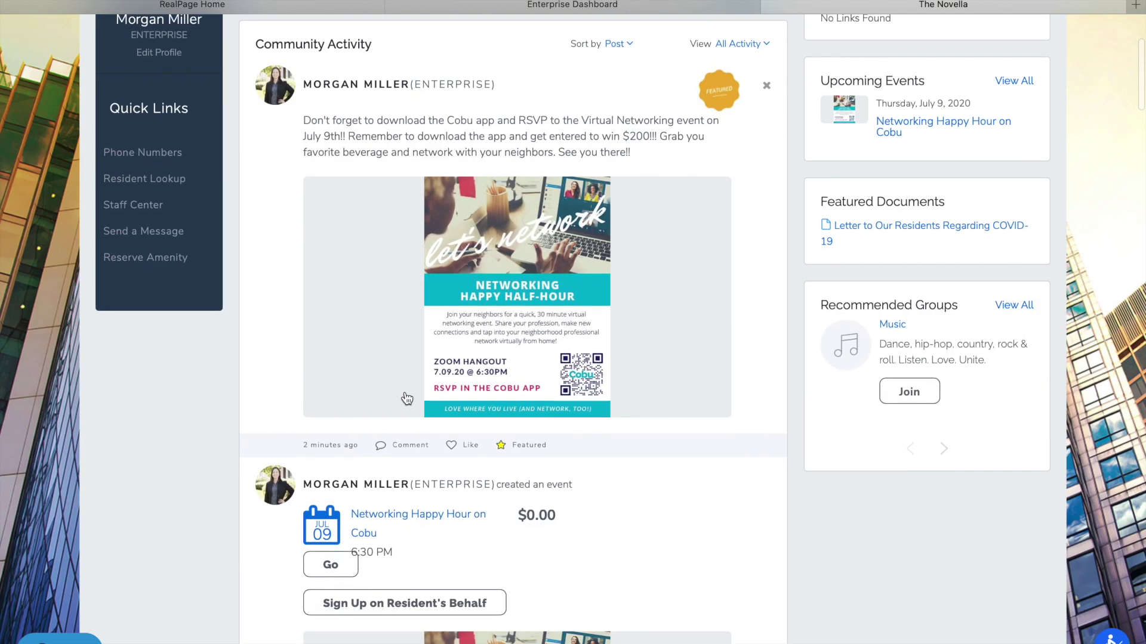
pyautogui.scroll(-3, 670, 570)
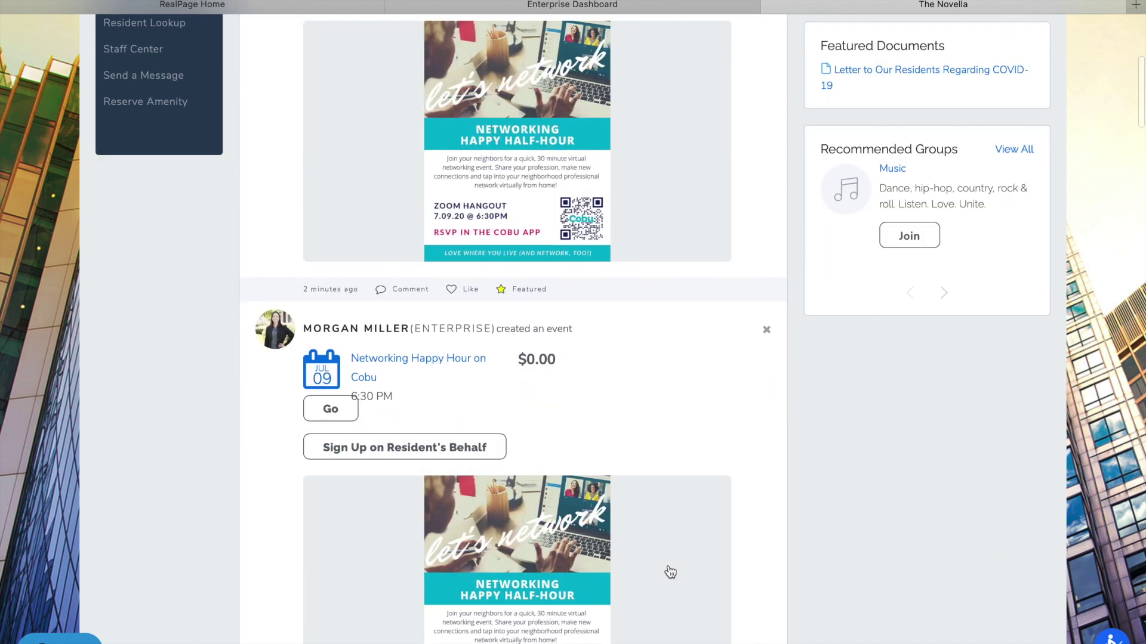
pyautogui.scroll(-3, 671, 572)
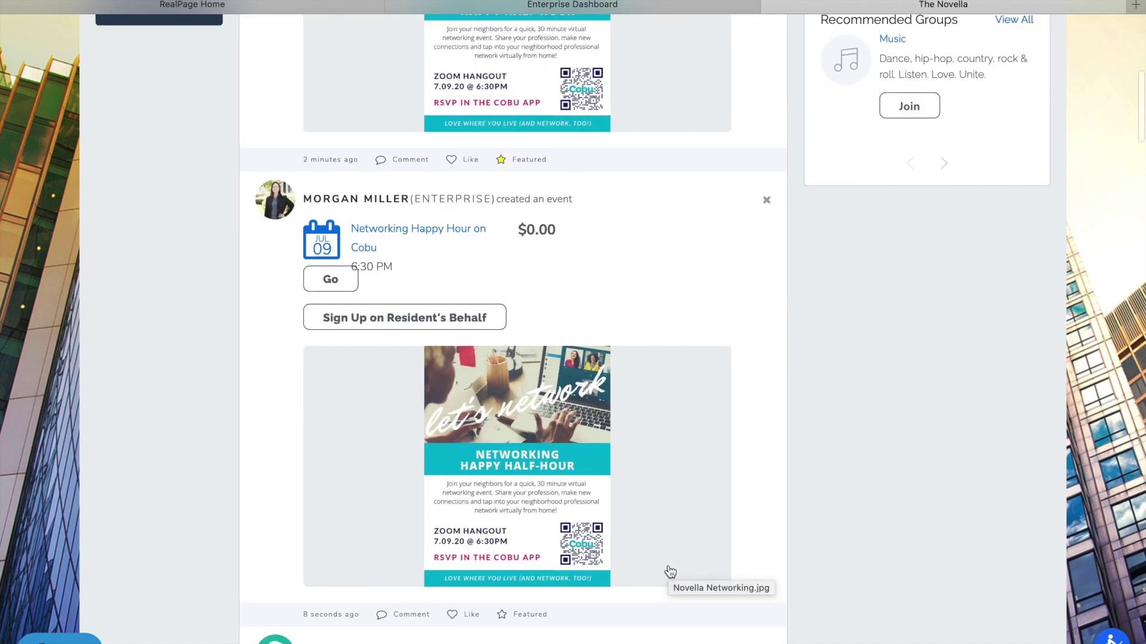
pyautogui.scroll(5, 670, 573)
pyautogui.scroll(-3, 670, 574)
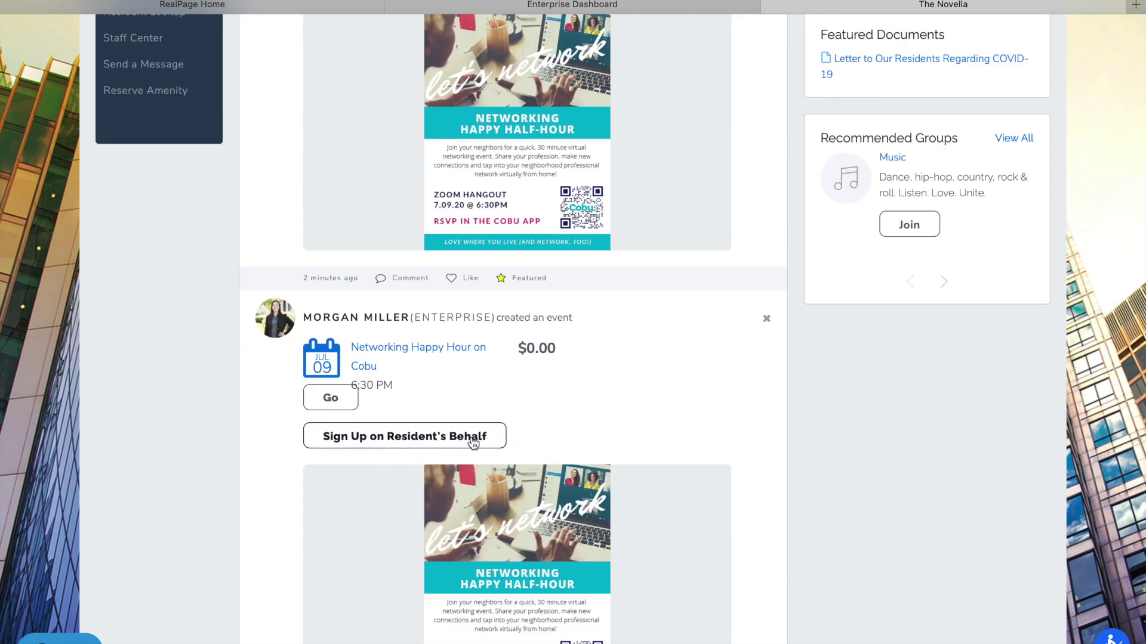
pyautogui.scroll(4, 466, 439)
pyautogui.scroll(1, 459, 440)
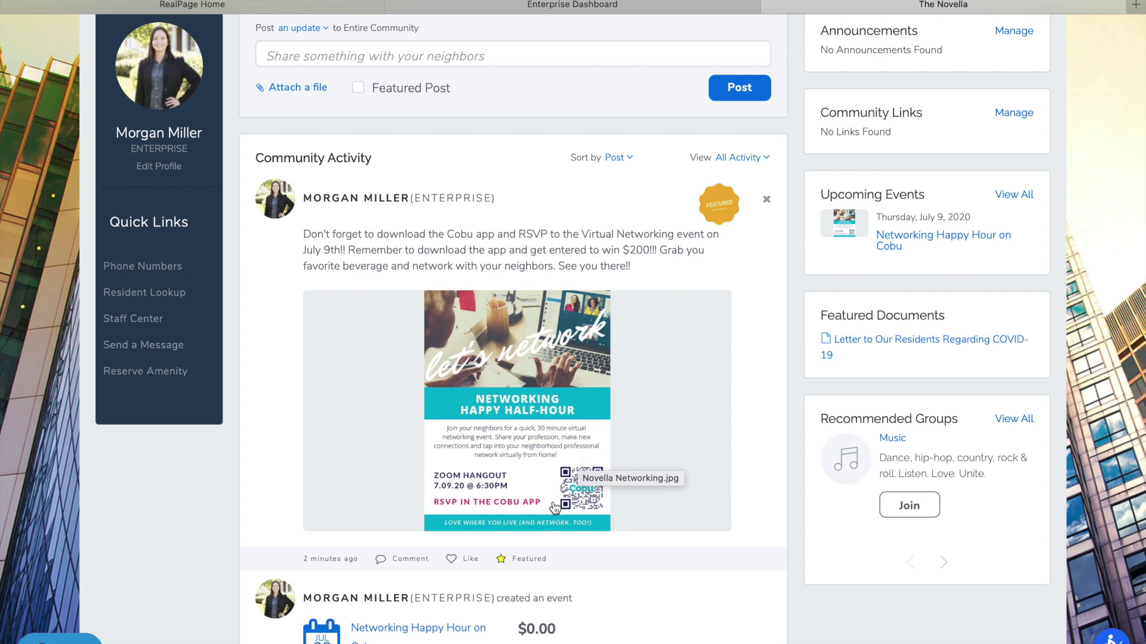
pyautogui.scroll(3, 557, 506)
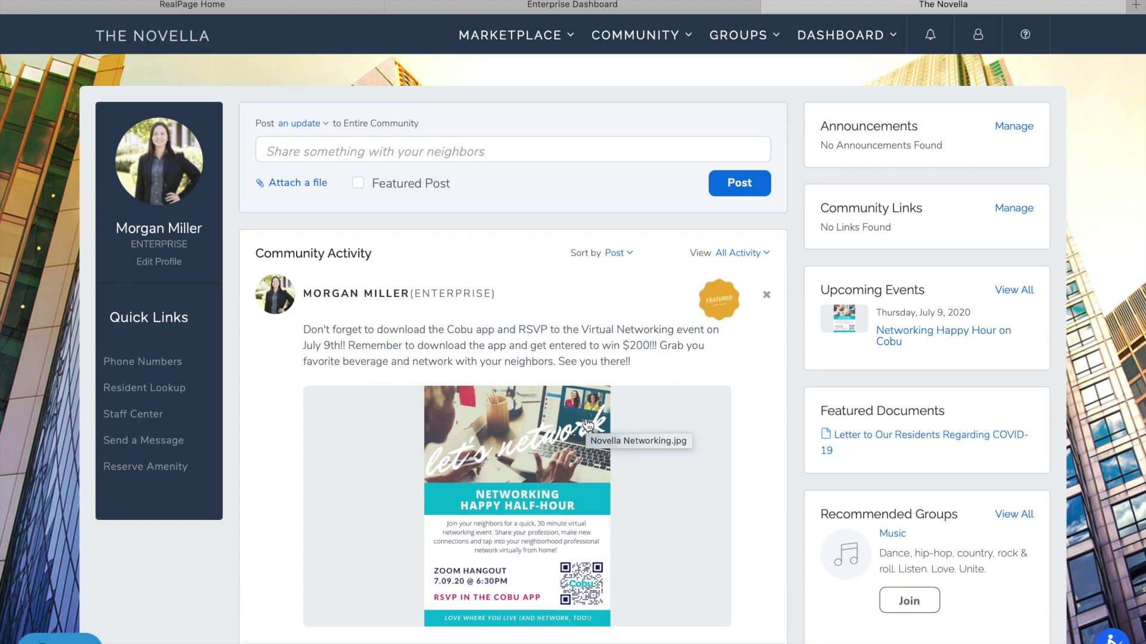
pyautogui.scroll(-3, 586, 425)
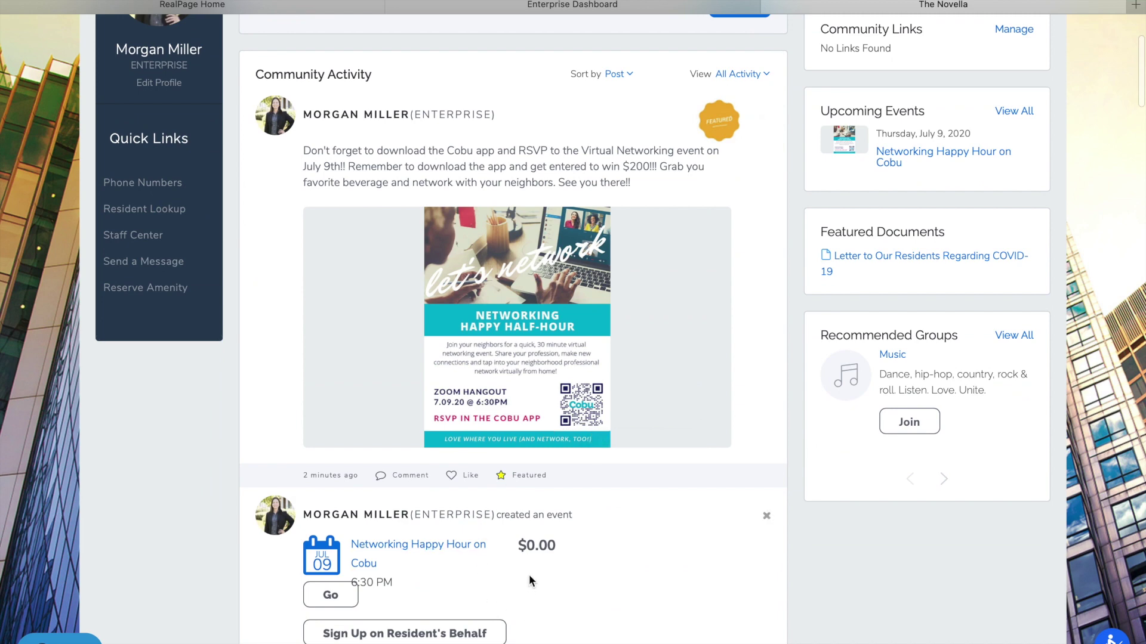
pyautogui.scroll(3, 529, 574)
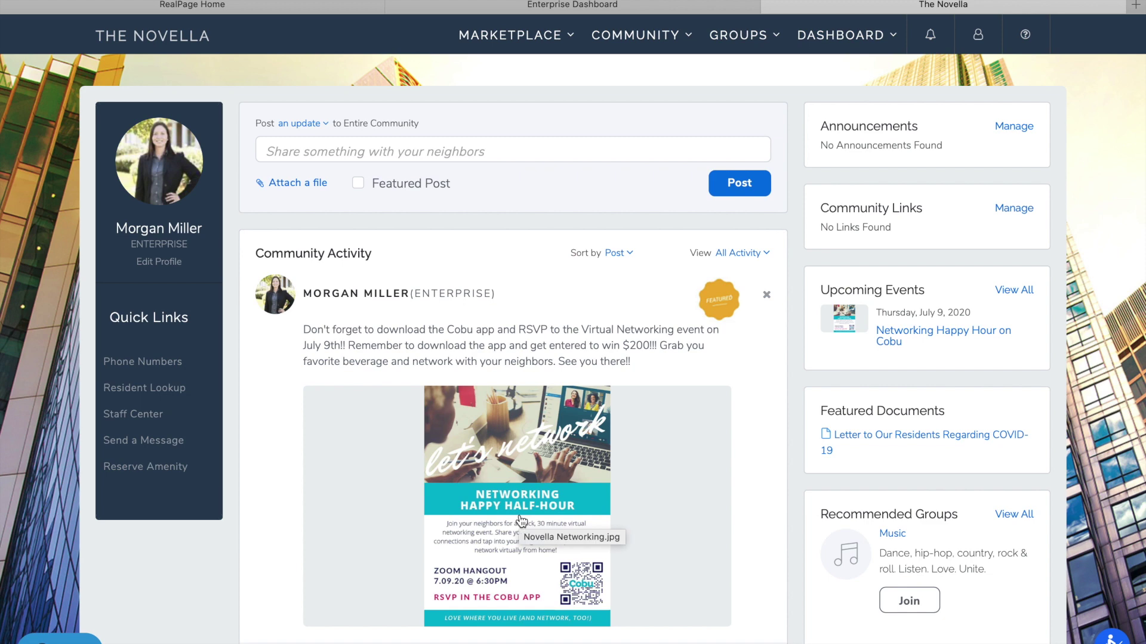
pyautogui.scroll(-3, 525, 519)
pyautogui.scroll(2, 531, 515)
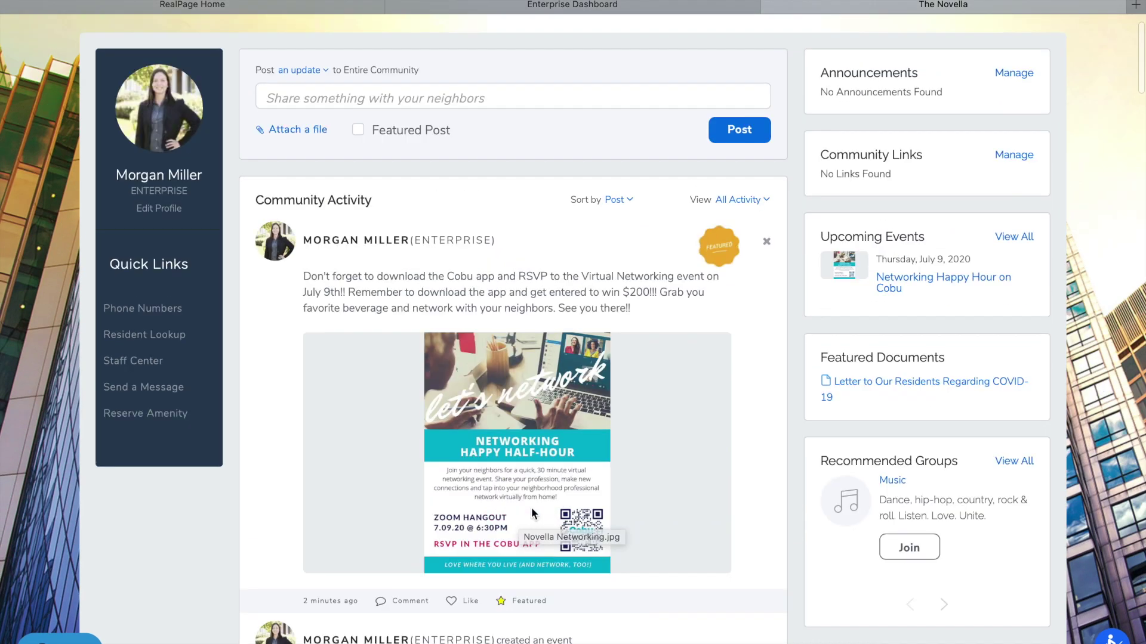
pyautogui.scroll(2, 532, 507)
pyautogui.scroll(-5, 531, 508)
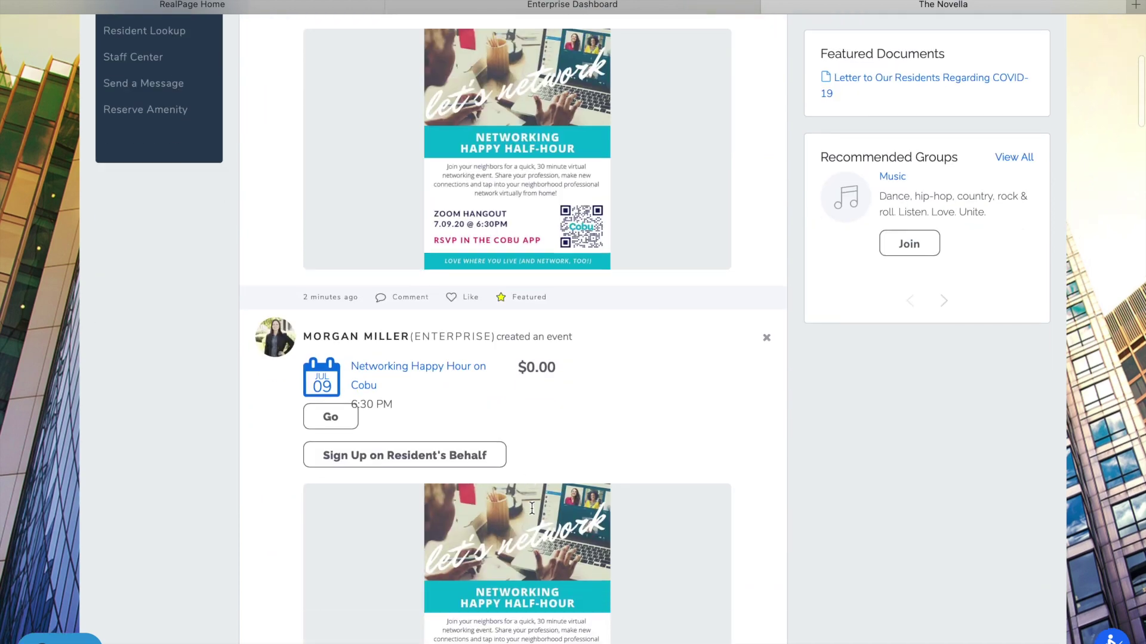
pyautogui.scroll(-10, 531, 508)
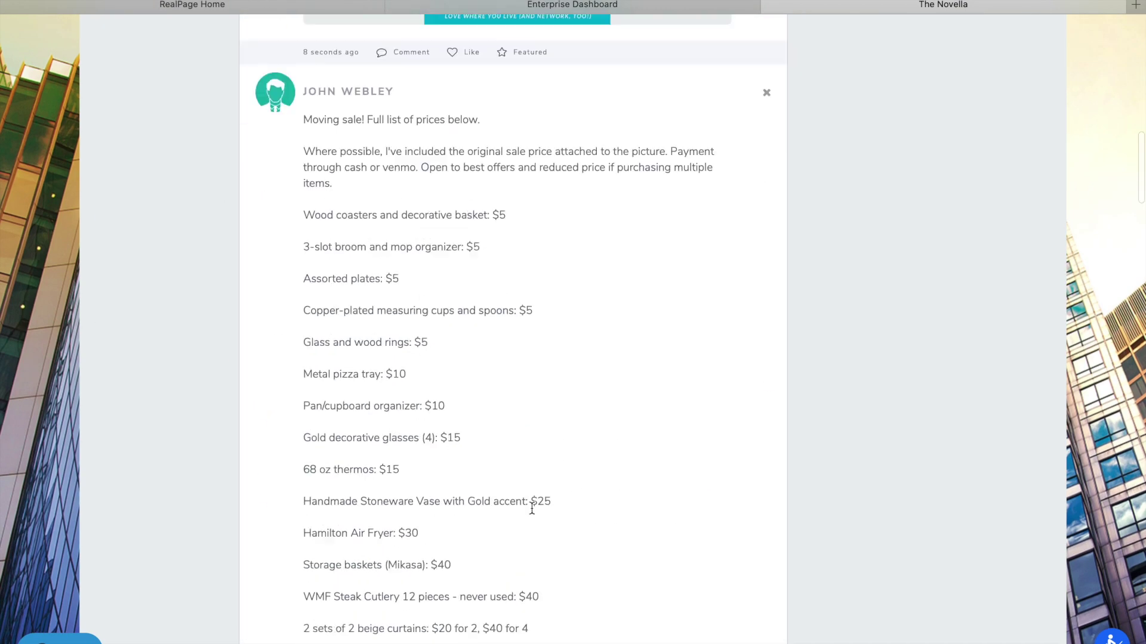
pyautogui.scroll(12, 531, 507)
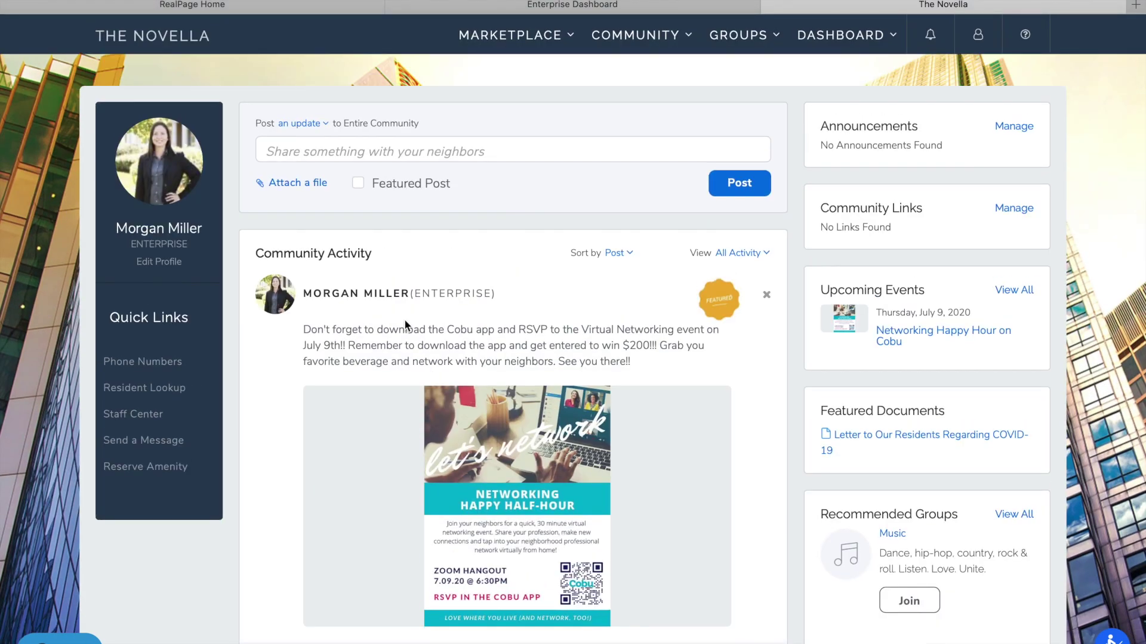
pyautogui.moveTo(525, 39)
pyautogui.moveTo(631, 43)
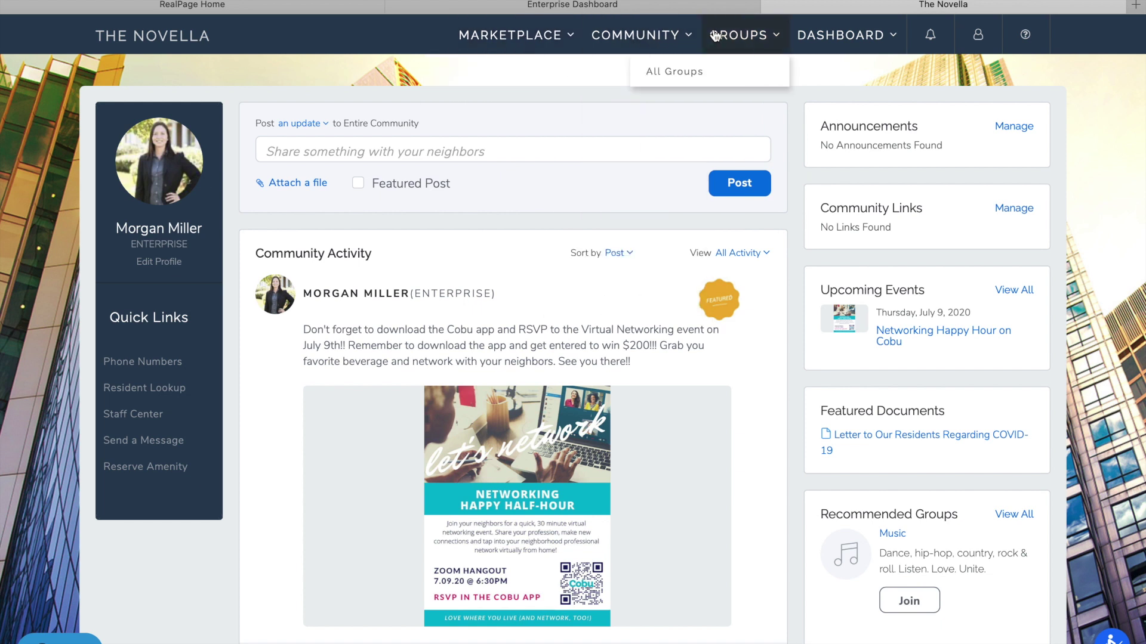
pyautogui.moveTo(849, 42)
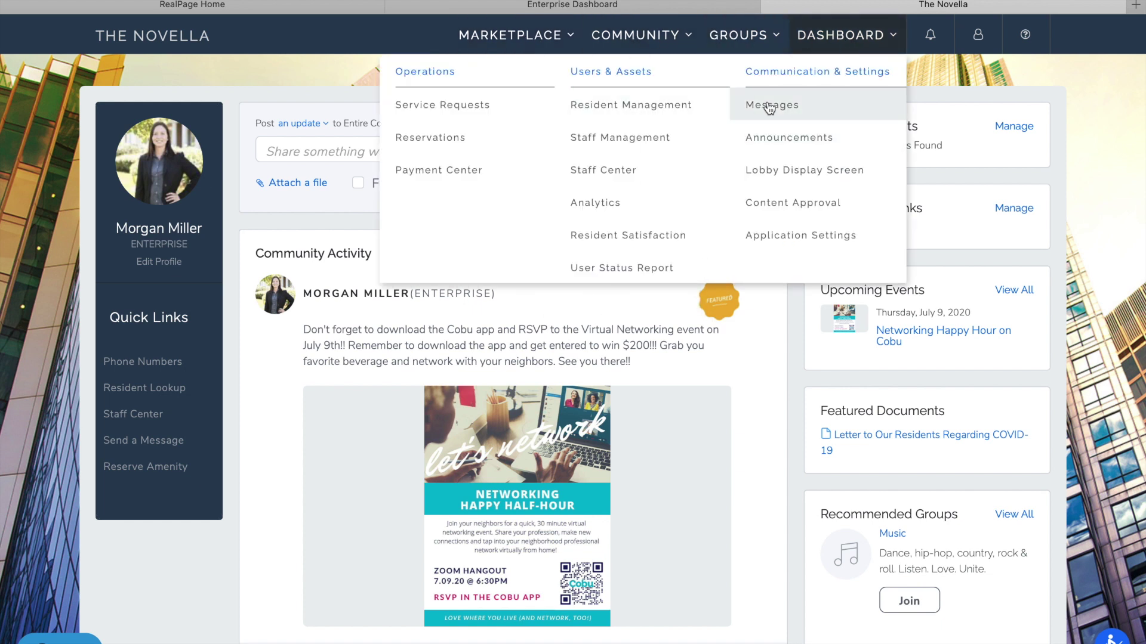
# Open the Messages inbox from the Dashboard and start a new composed message
pyautogui.click(893, 137)
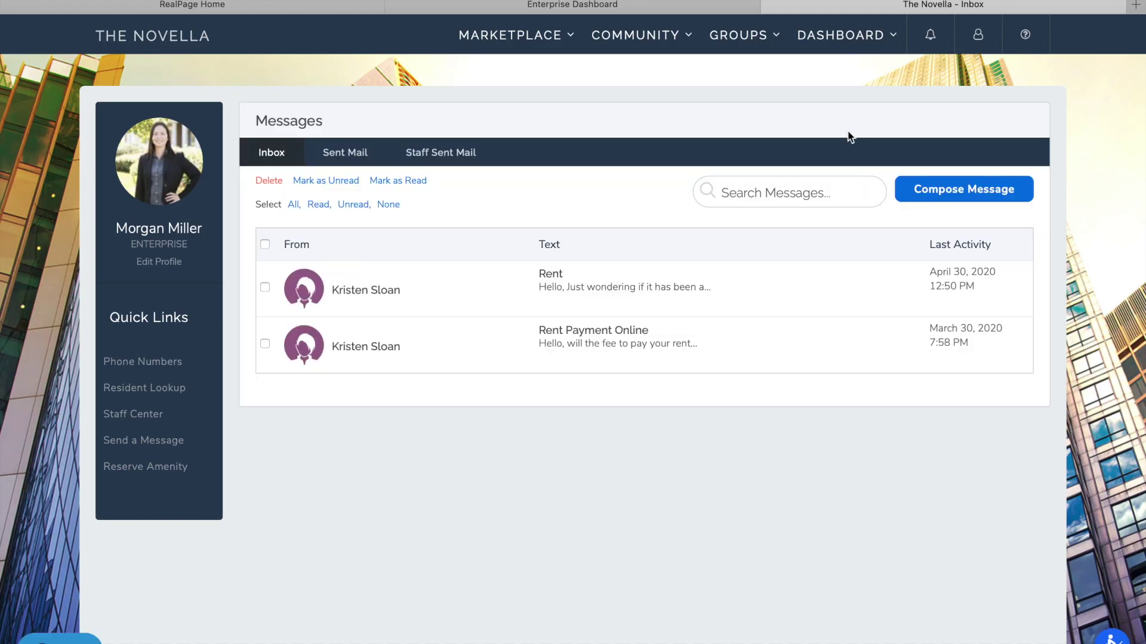
pyautogui.click(959, 199)
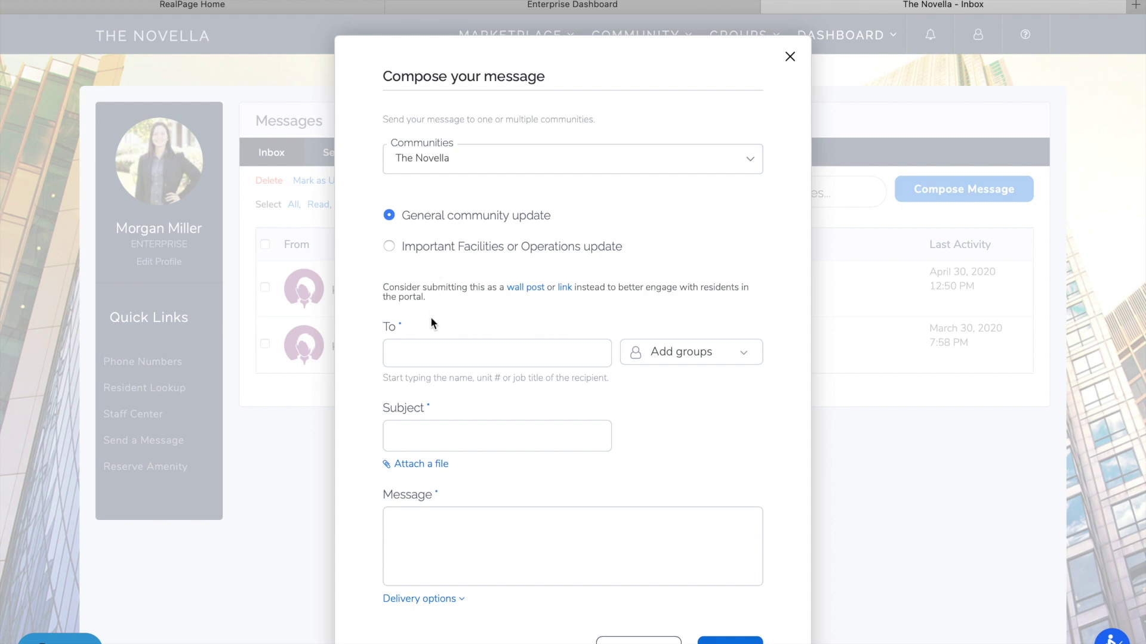
# Target The Novella, address the message to Entire Community, and expand its delivery options
pyautogui.click(482, 170)
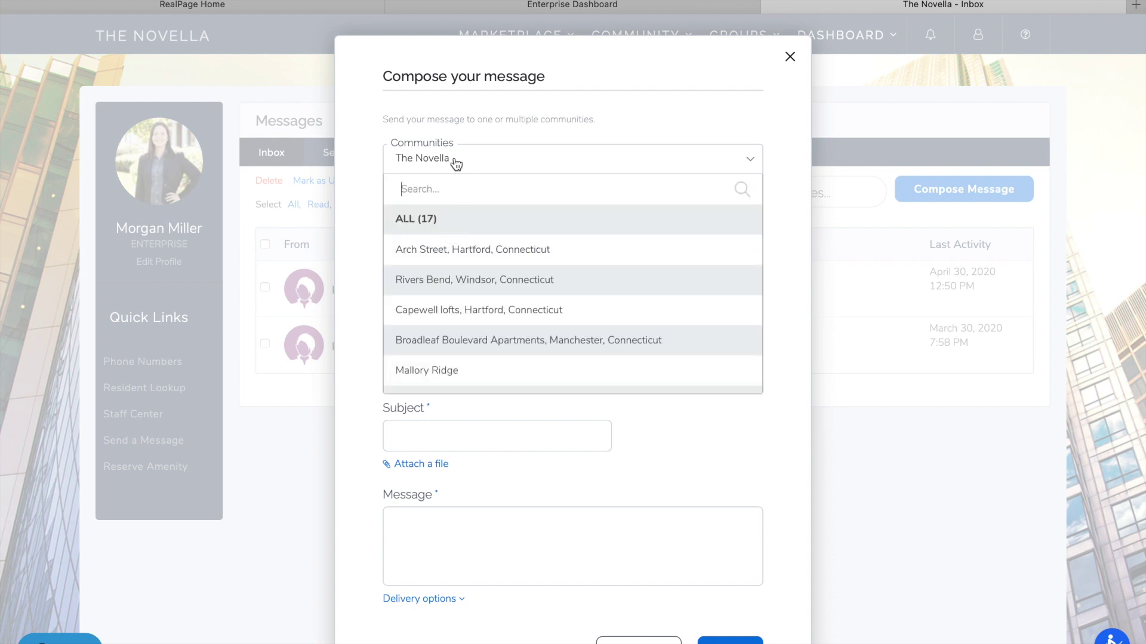
pyautogui.click(518, 158)
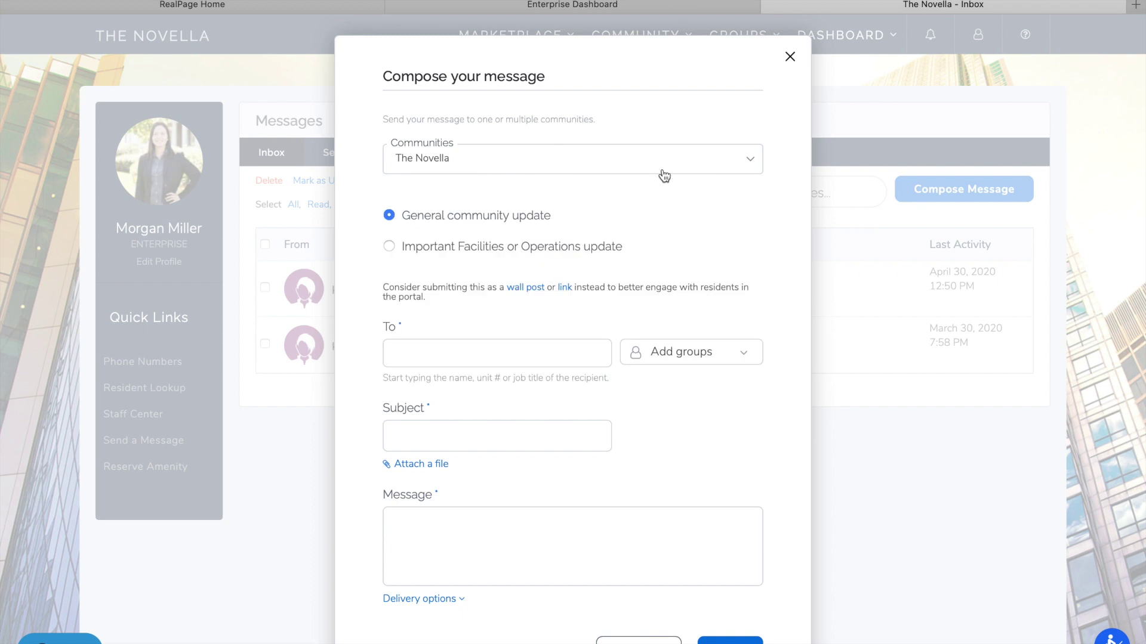
pyautogui.scroll(-3, 667, 191)
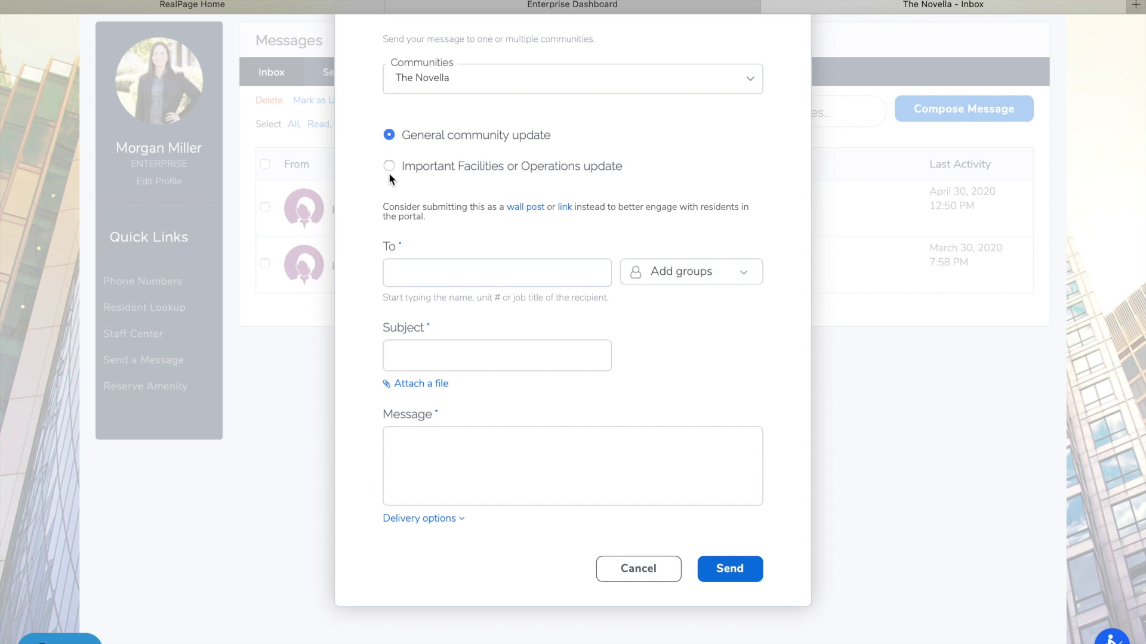
pyautogui.click(396, 270)
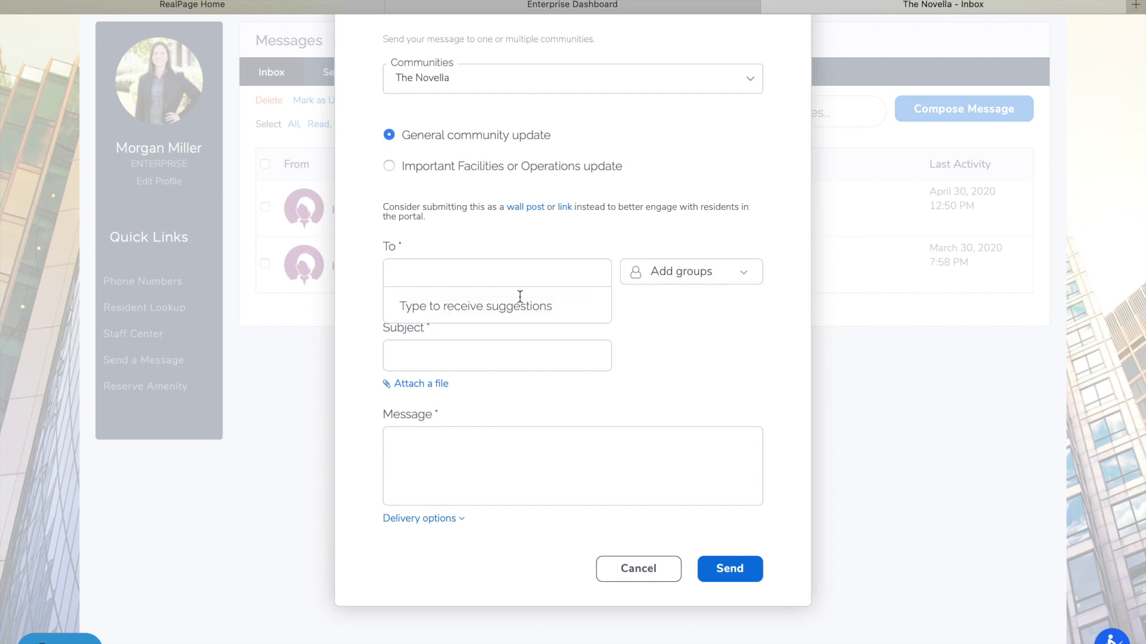
pyautogui.click(656, 270)
pyautogui.click(657, 296)
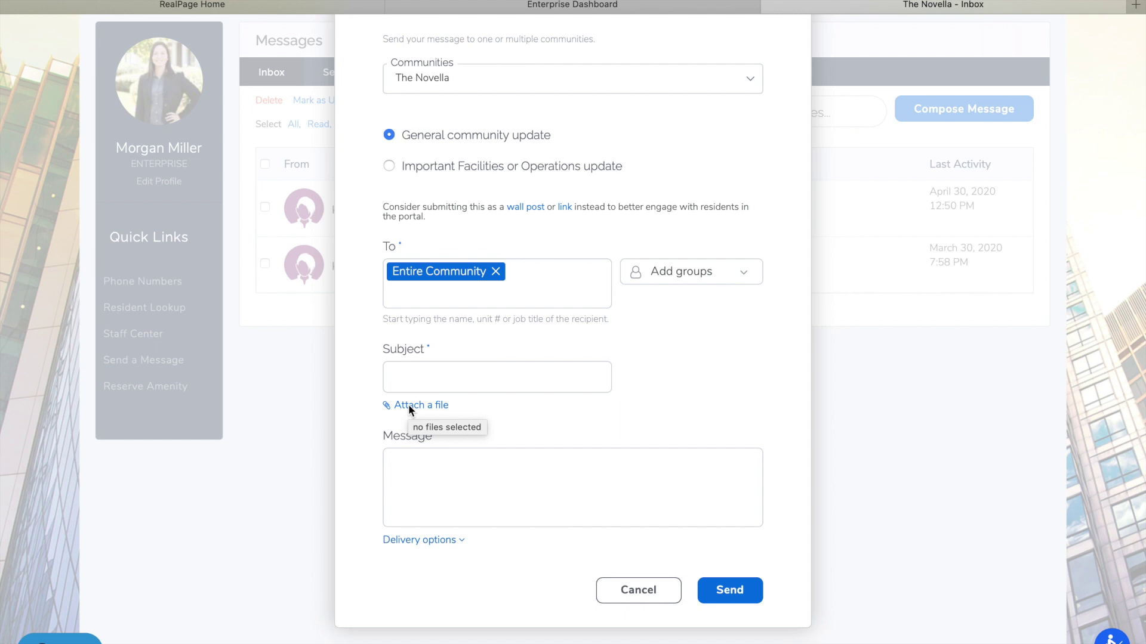
pyautogui.click(442, 546)
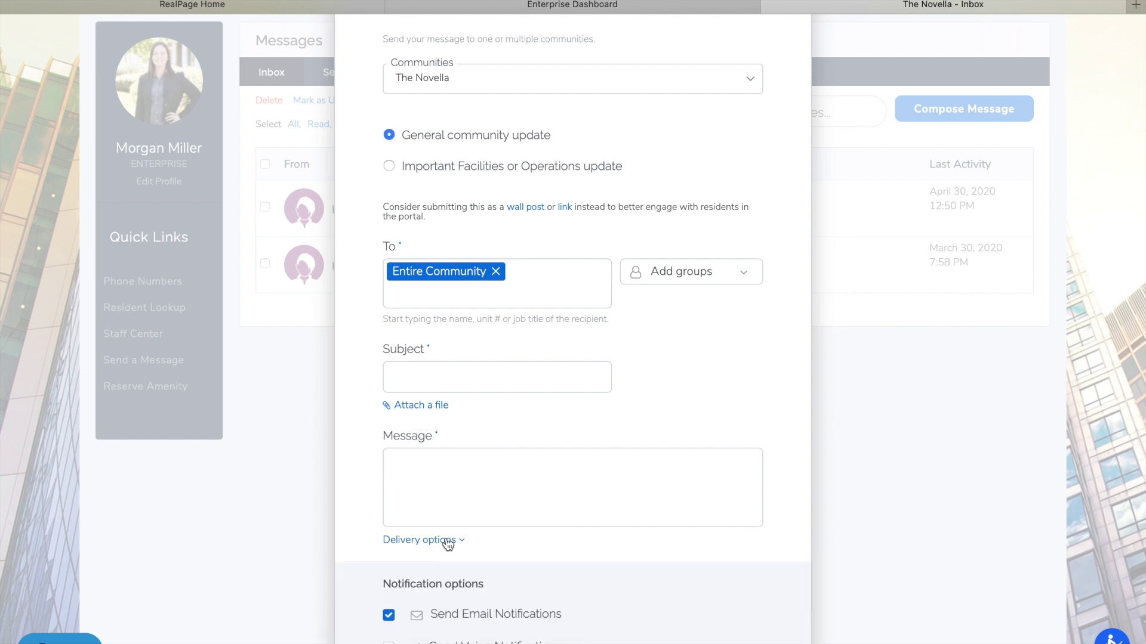
pyautogui.scroll(-3, 462, 536)
# Toggle SMS notifications on and back off, then close the compose form without sending
pyautogui.scroll(-3, 462, 536)
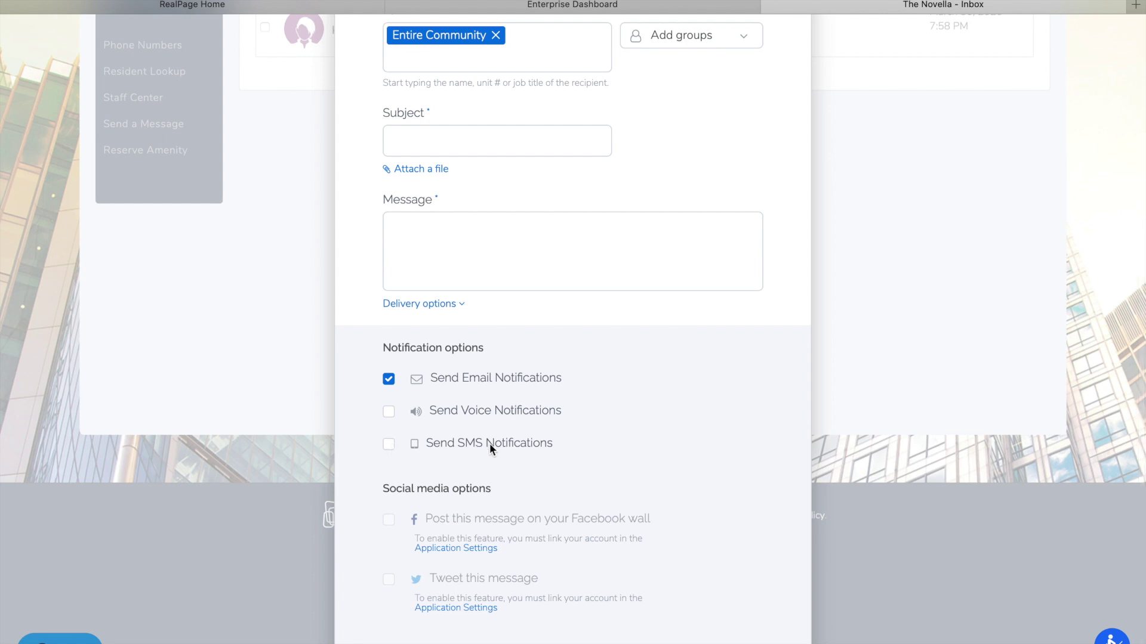
pyautogui.click(388, 448)
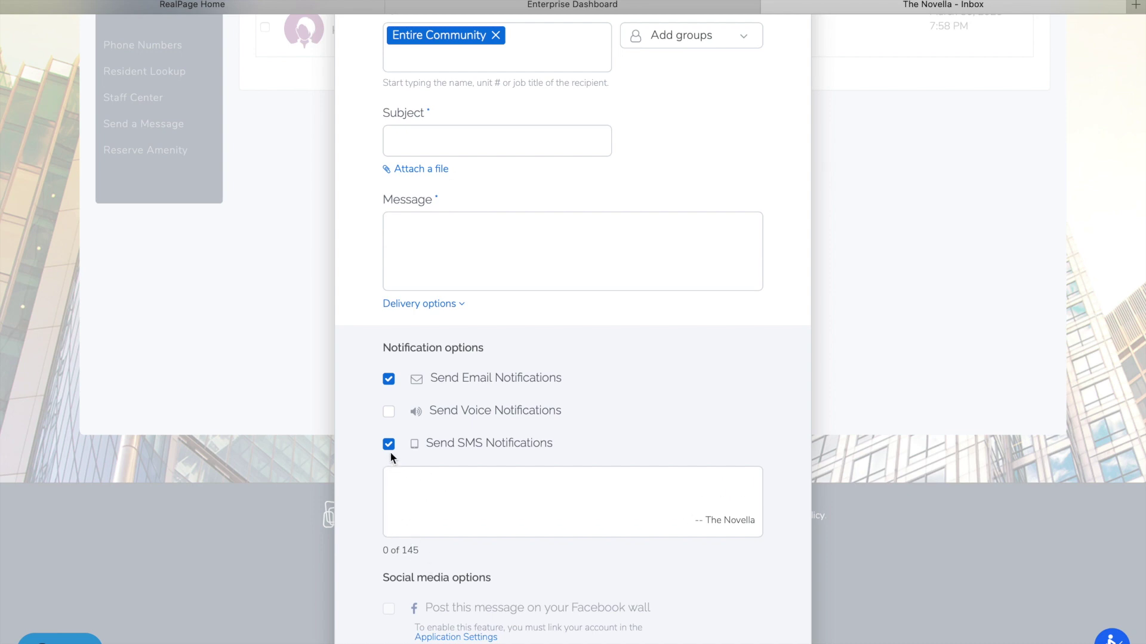
pyautogui.click(389, 445)
pyautogui.scroll(-1, 540, 467)
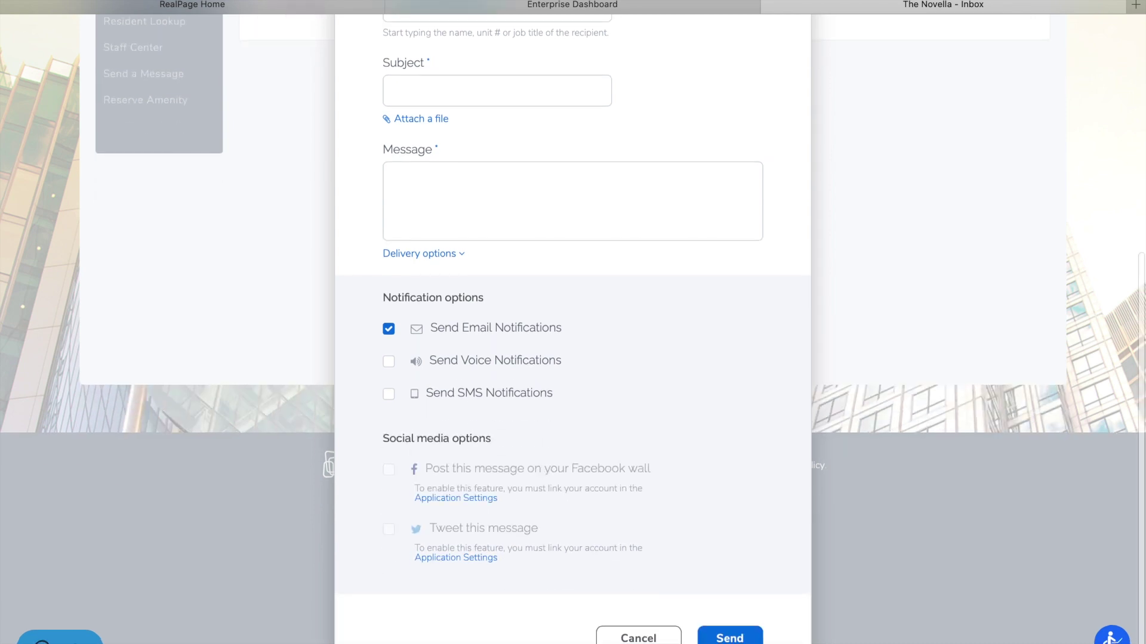
pyautogui.scroll(-1, 689, 542)
pyautogui.scroll(6, 692, 542)
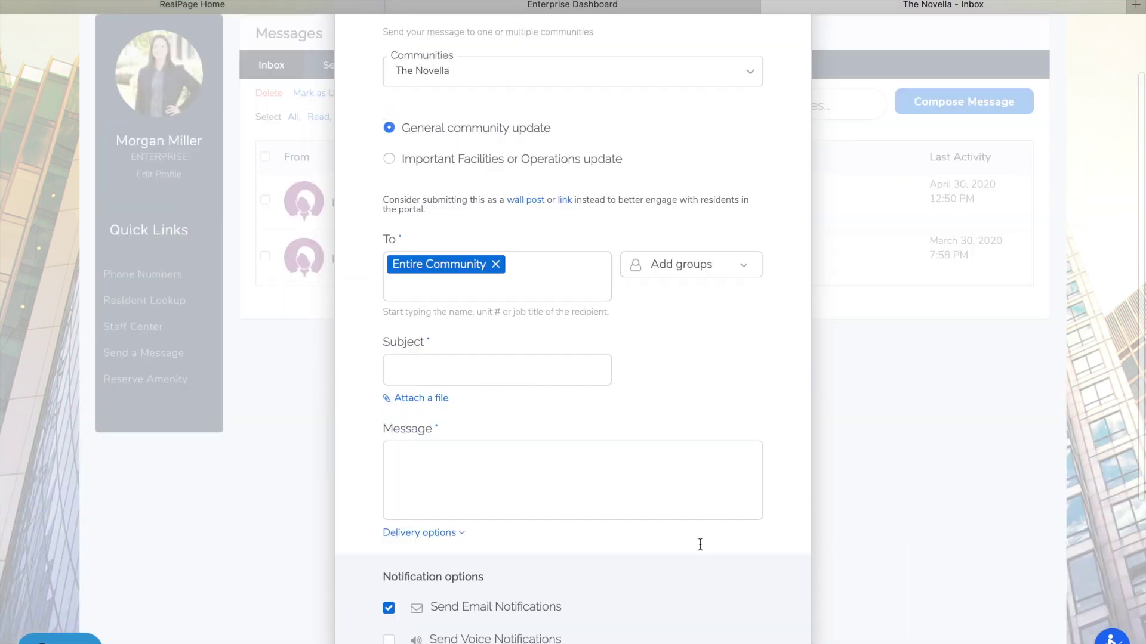
pyautogui.click(789, 58)
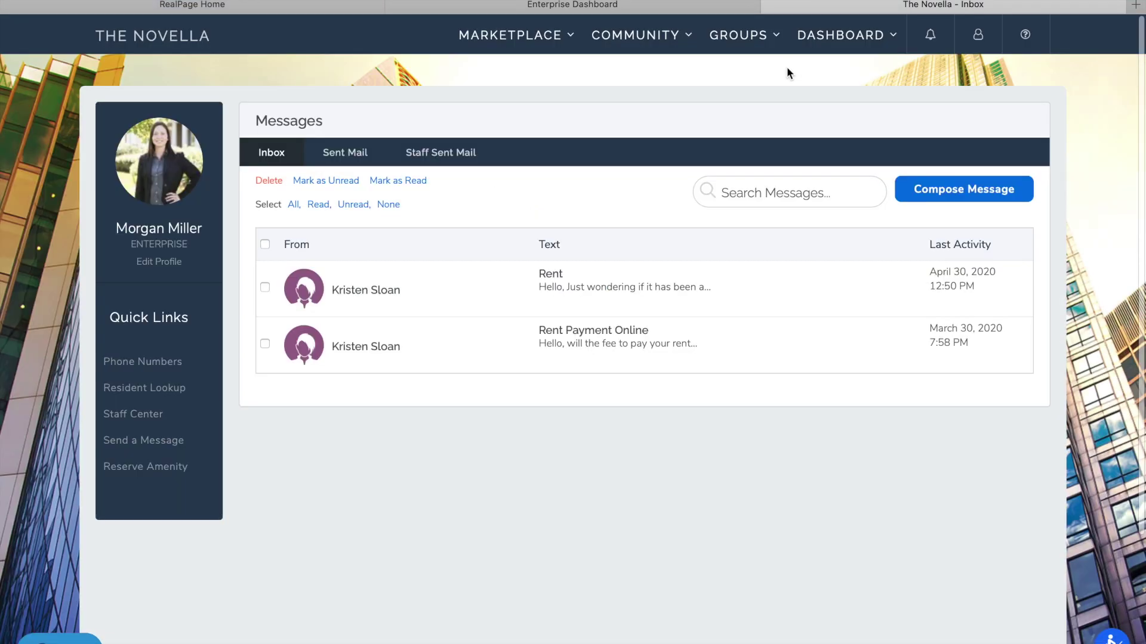